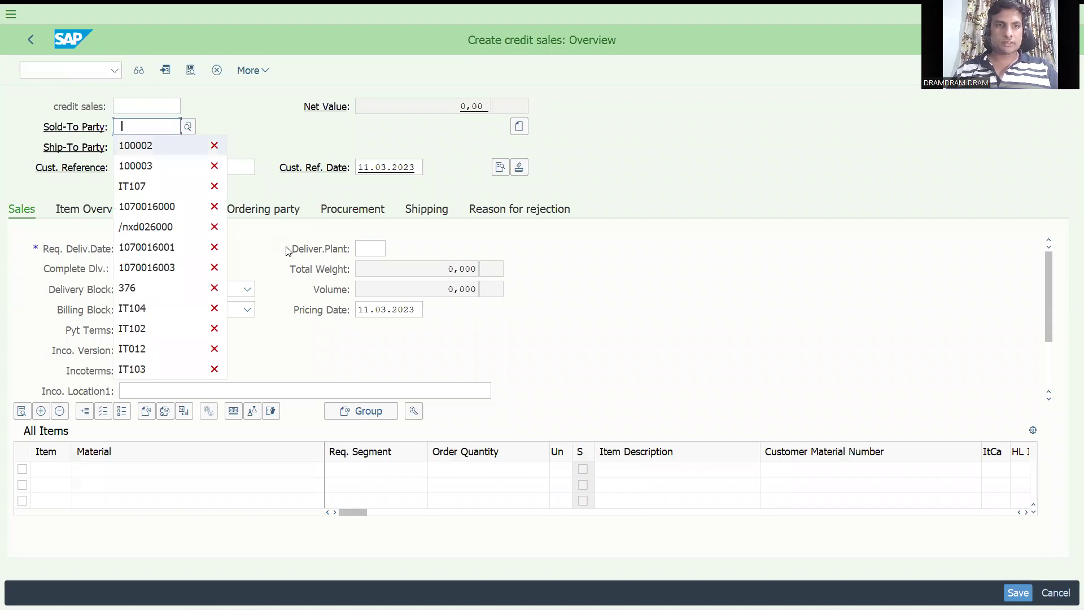
Enter the sold-to party's customer number and the customer reference testautostloc in the credit sales order.
key(Down)
key(Up)
key(Return)
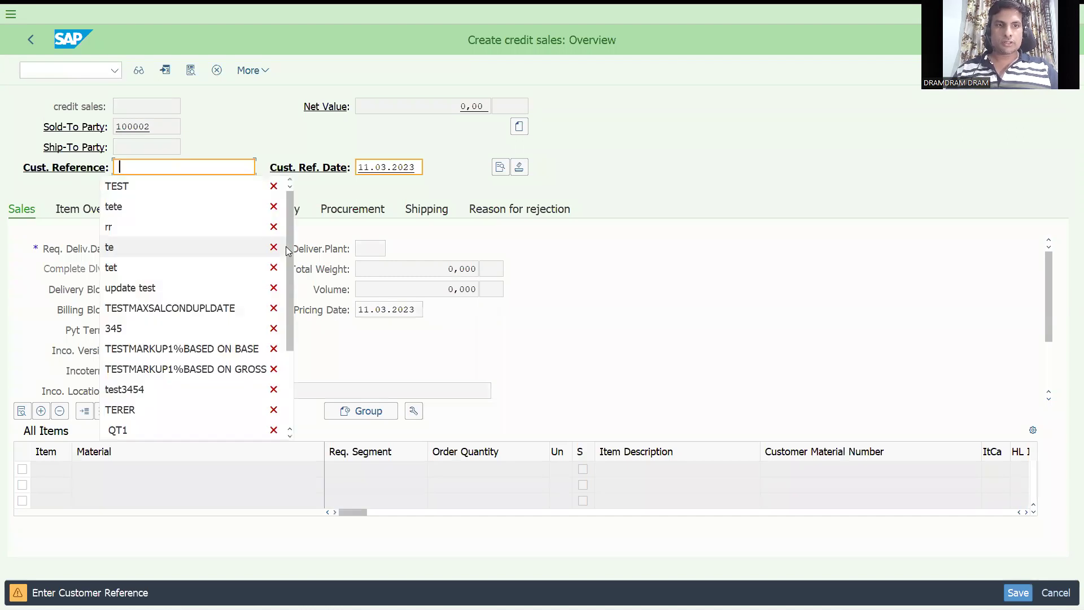
text(testt)
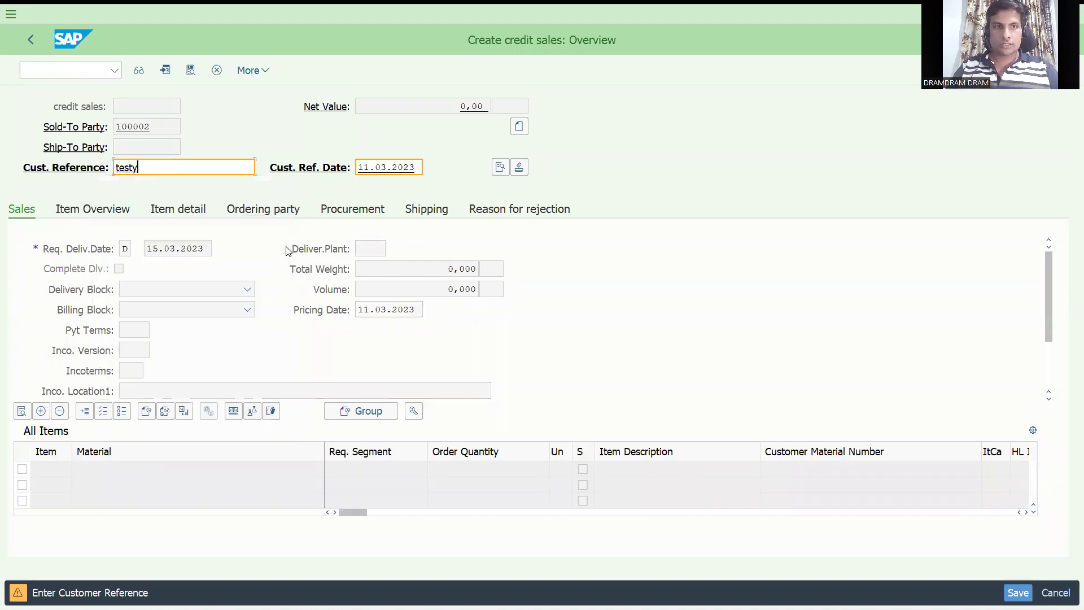
key(BackSpace)
text(au)
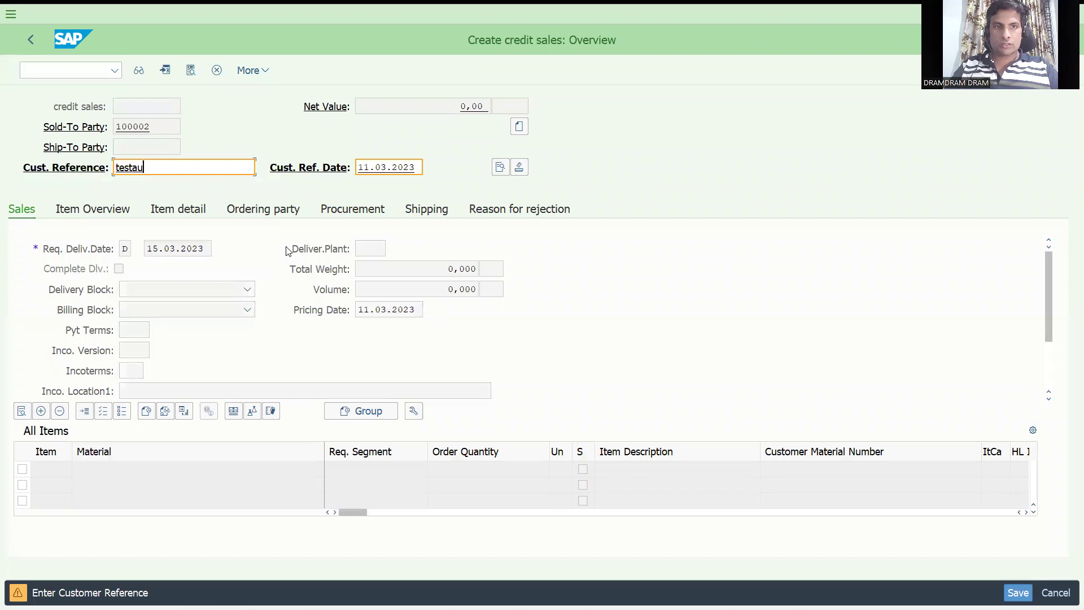
text(tostloc)
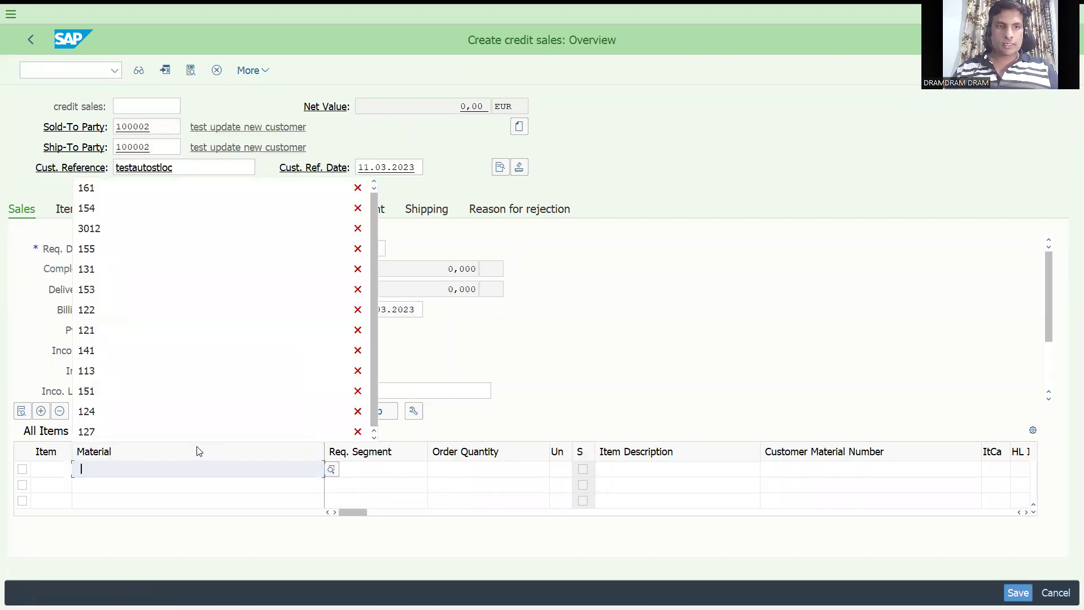
Add material 161 with order quantity 1 CAR as the first item and save the sales order.
key(Return)
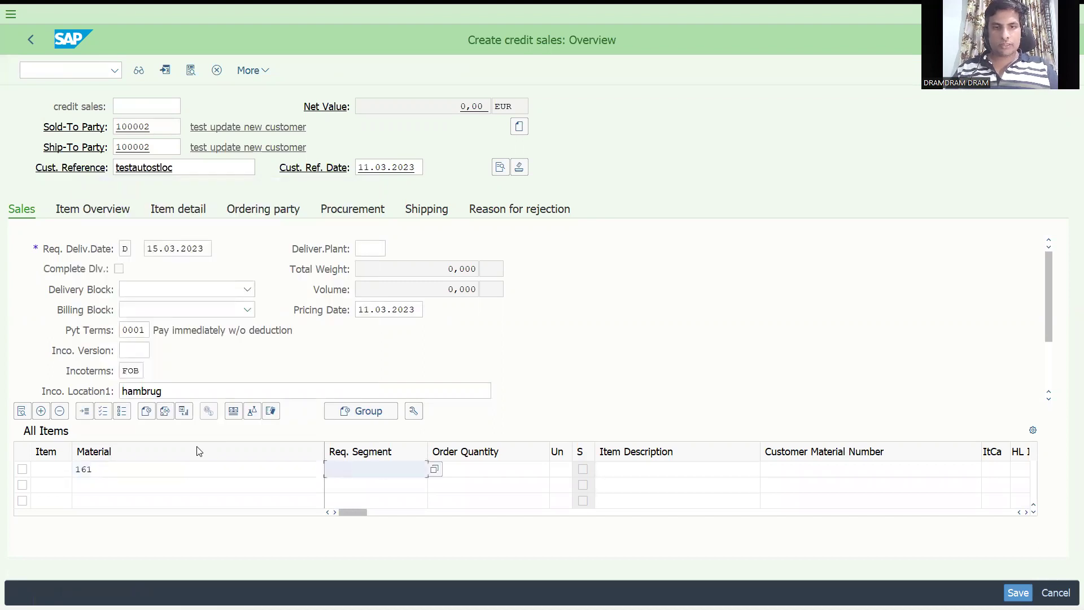
key(Tab)
text(1)
key(Tab)
text(car)
key(Return)
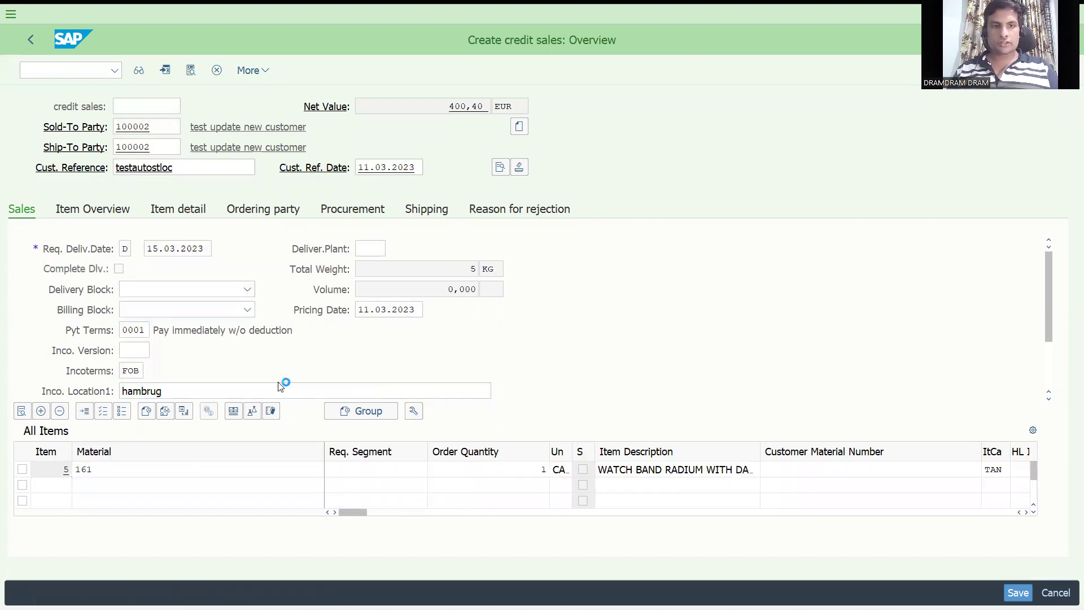
key(ctrl+s)
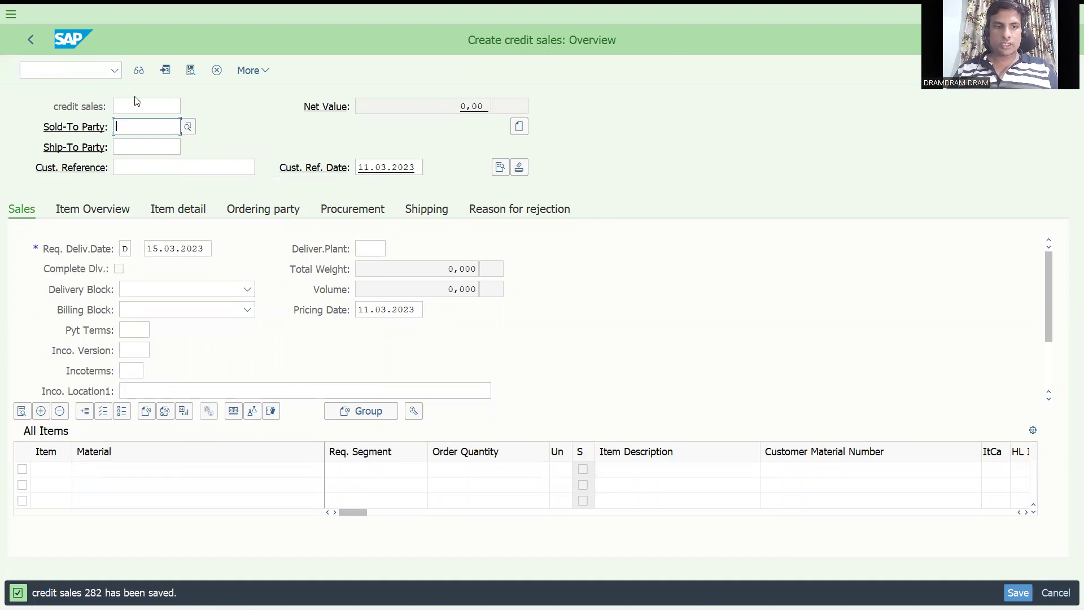
click(69, 70)
text(/nva01n)
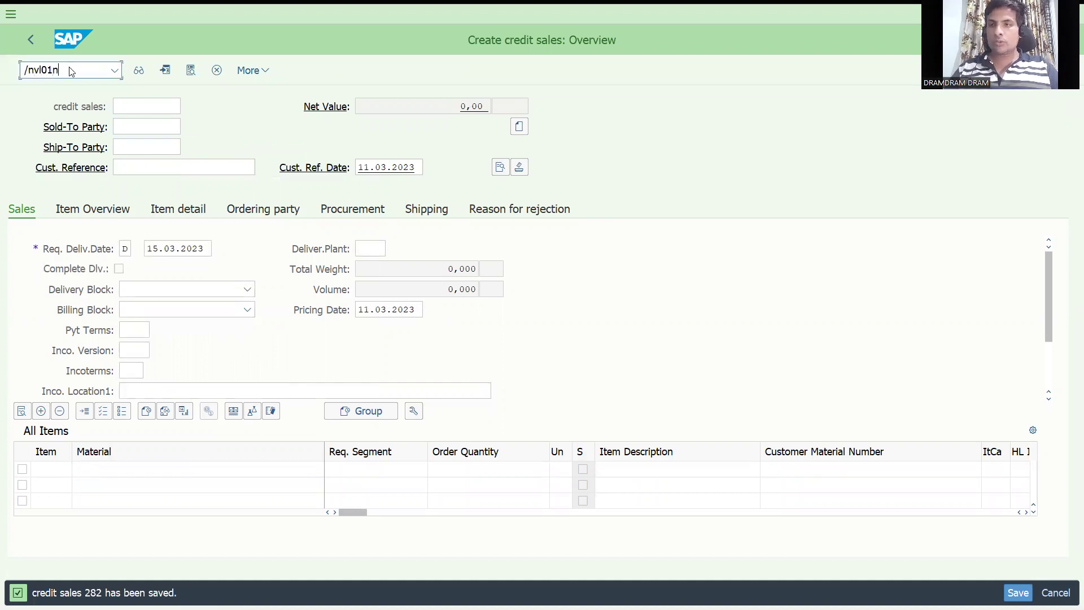
key(Return)
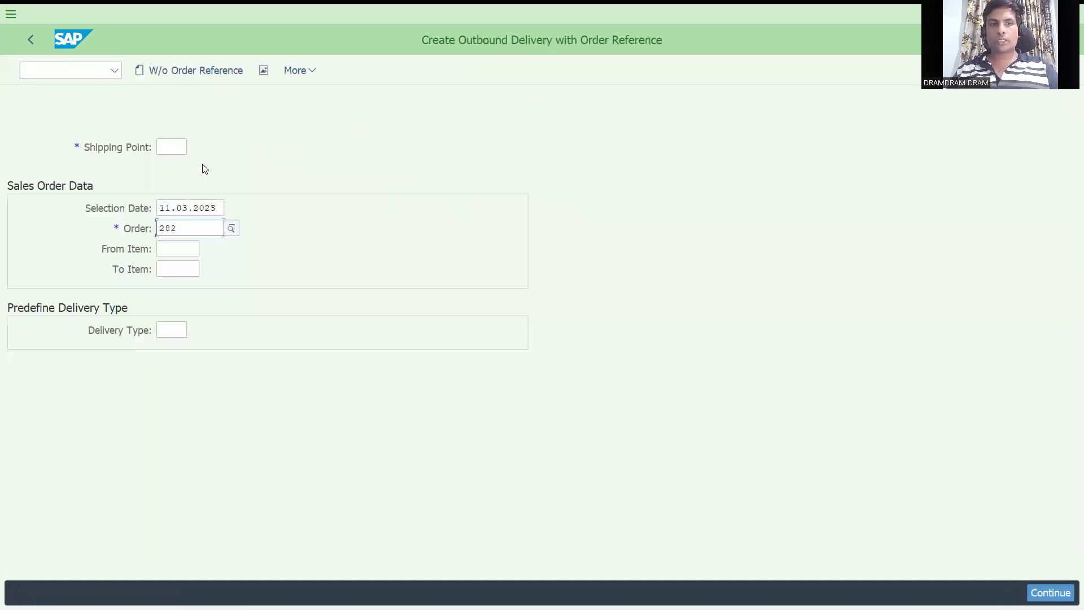
click(164, 148)
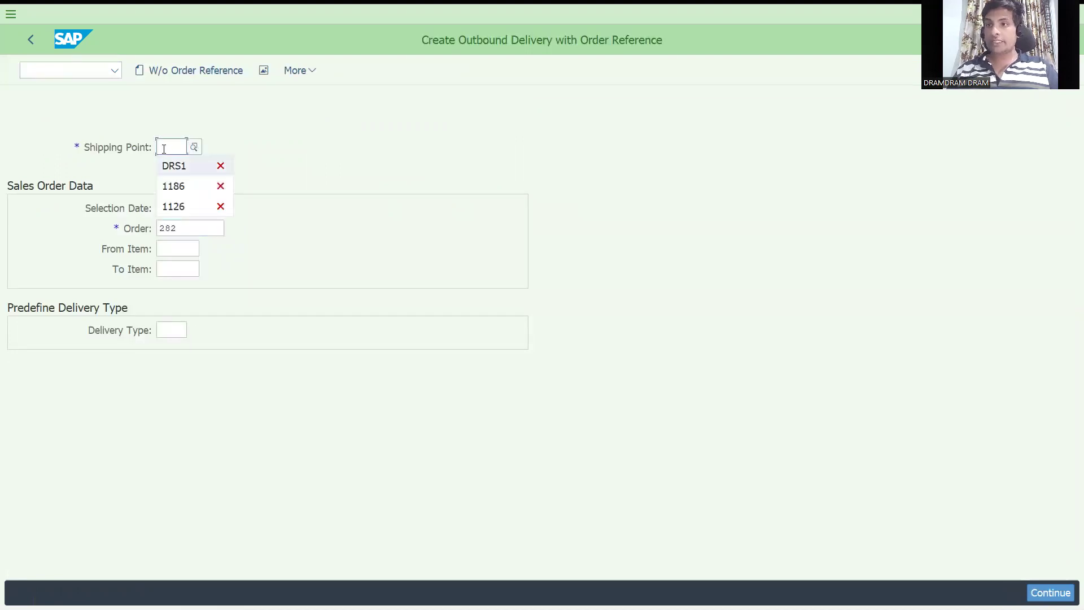
key(Down)
key(Return)
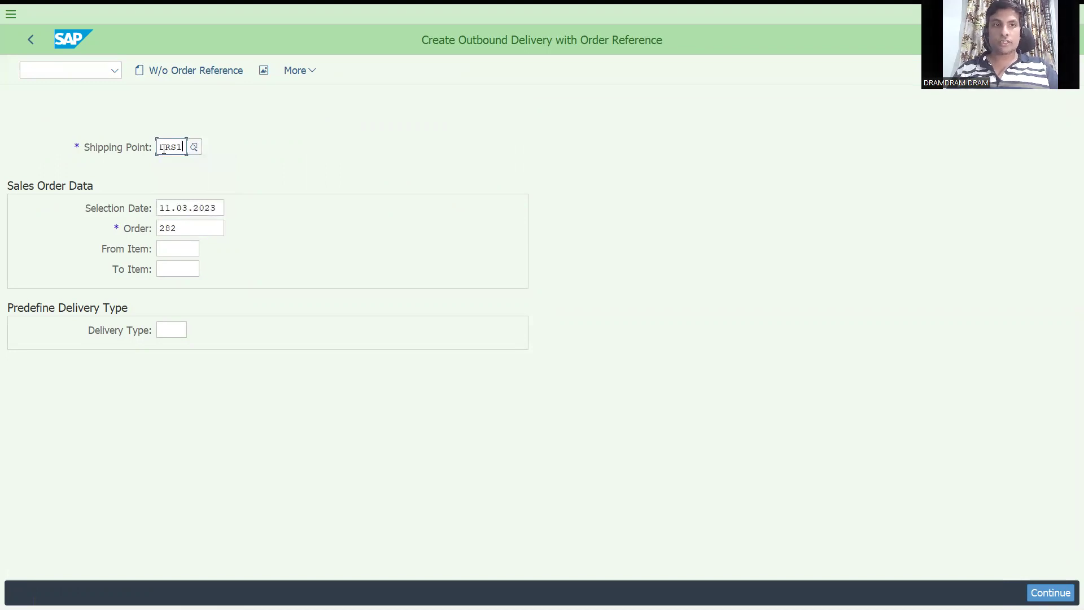
Open the saved sales order for changes with transaction VA02 and display the item data of material 161.
click(90, 70)
text(/nva02)
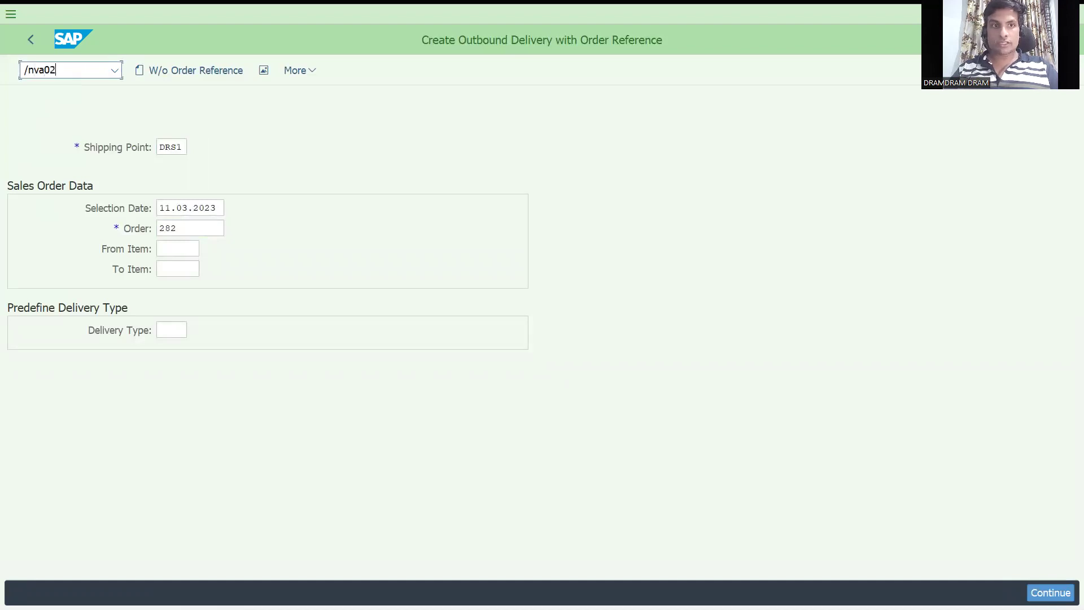
key(Return)
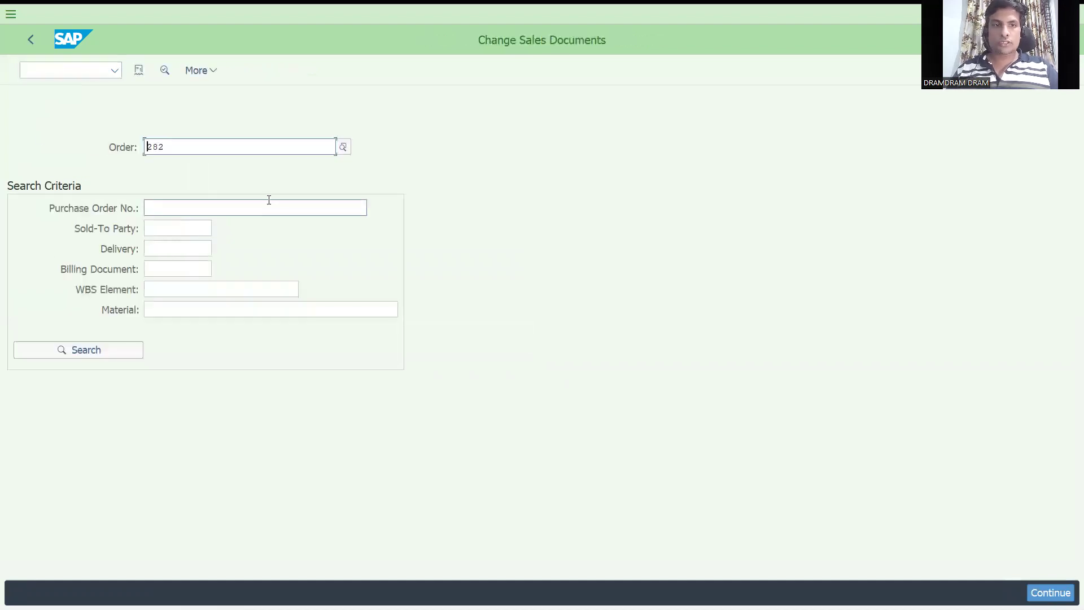
click(205, 145)
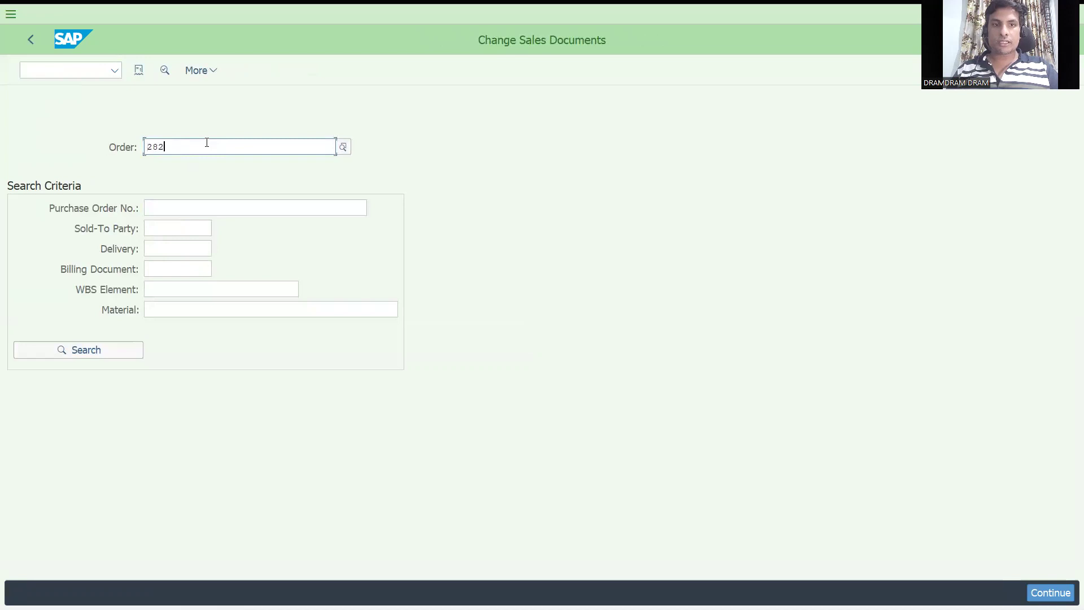
key(Return)
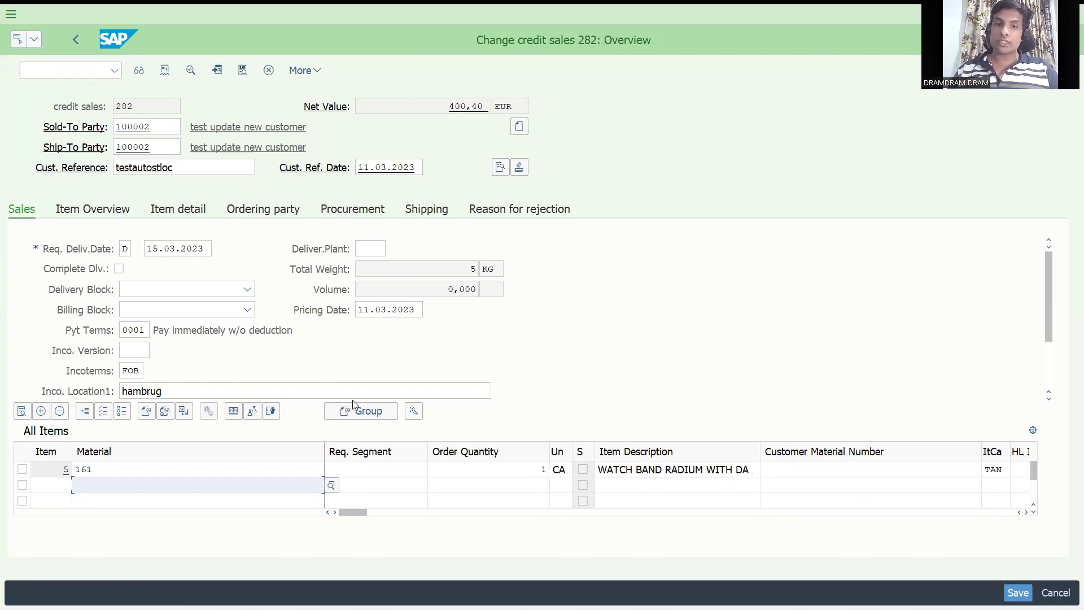
double_click(358, 468)
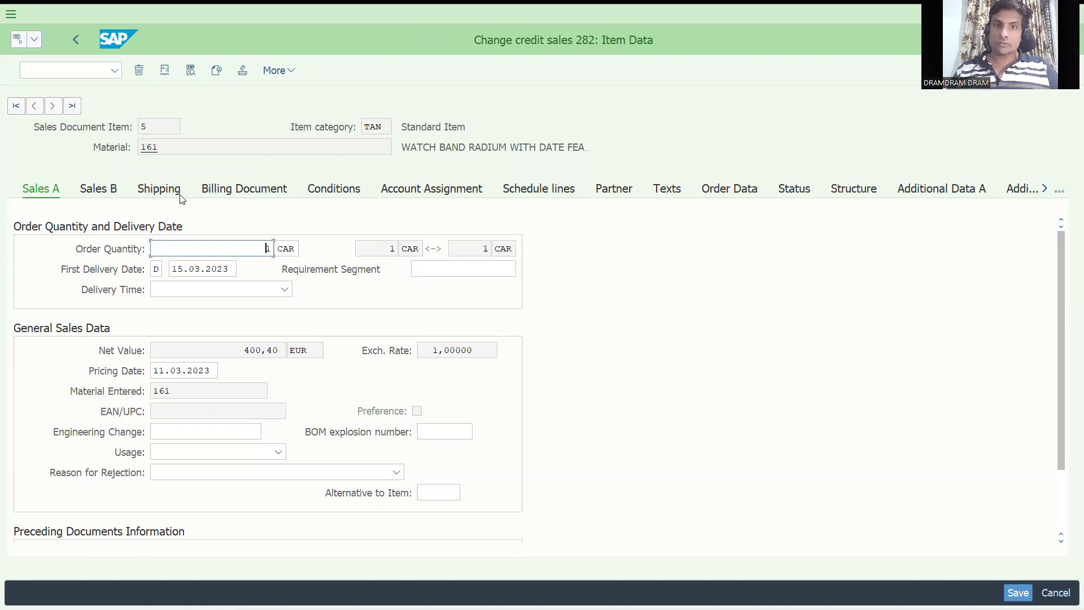
Try storage location SALE in the item's shipping data, clear the field again and save the order.
click(99, 190)
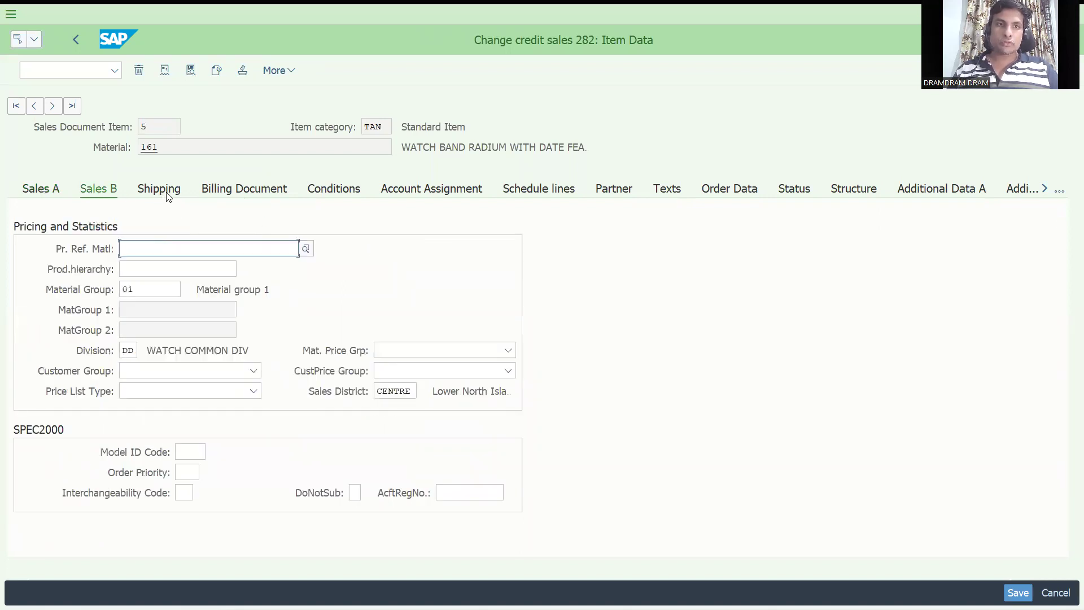
click(48, 197)
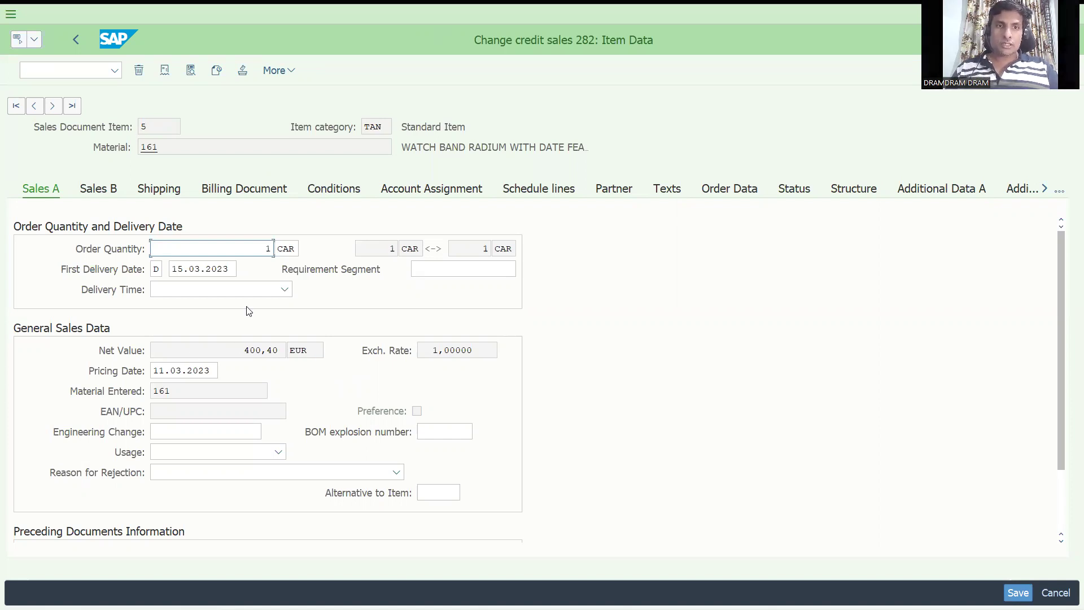
click(264, 306)
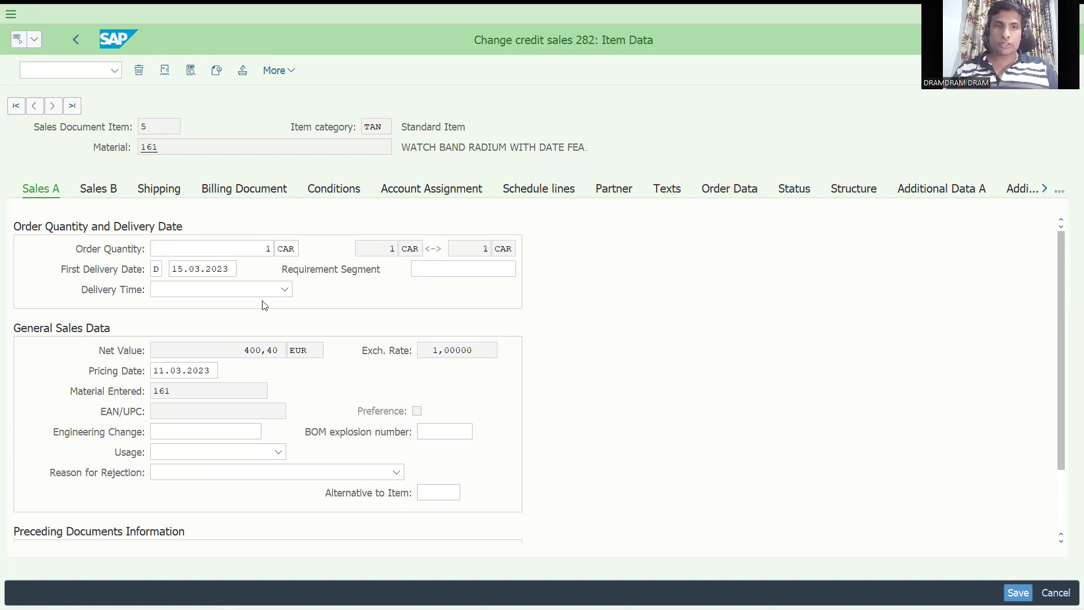
click(397, 330)
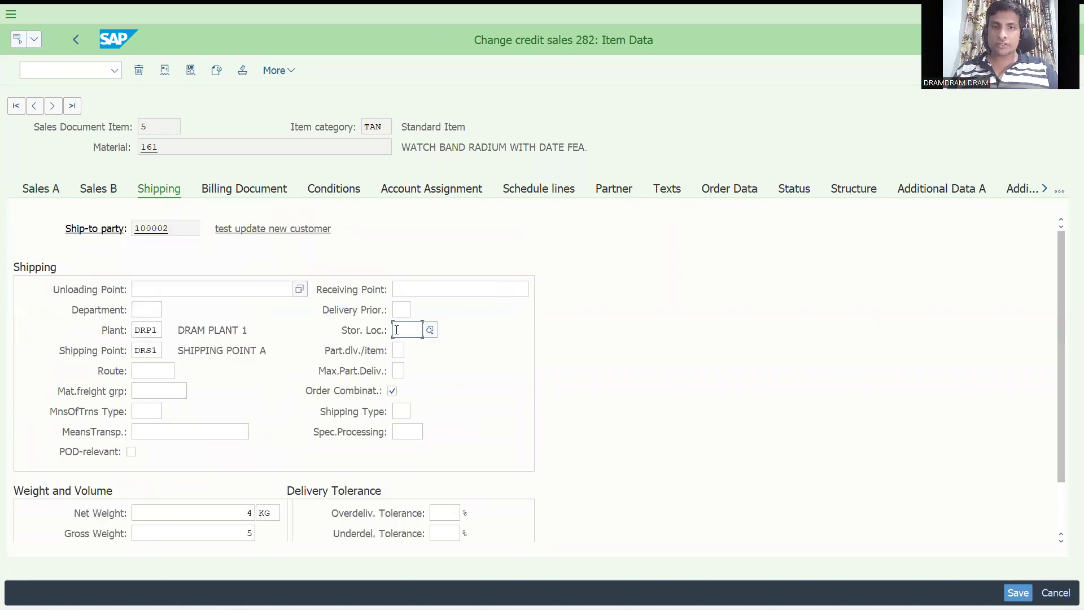
click(430, 331)
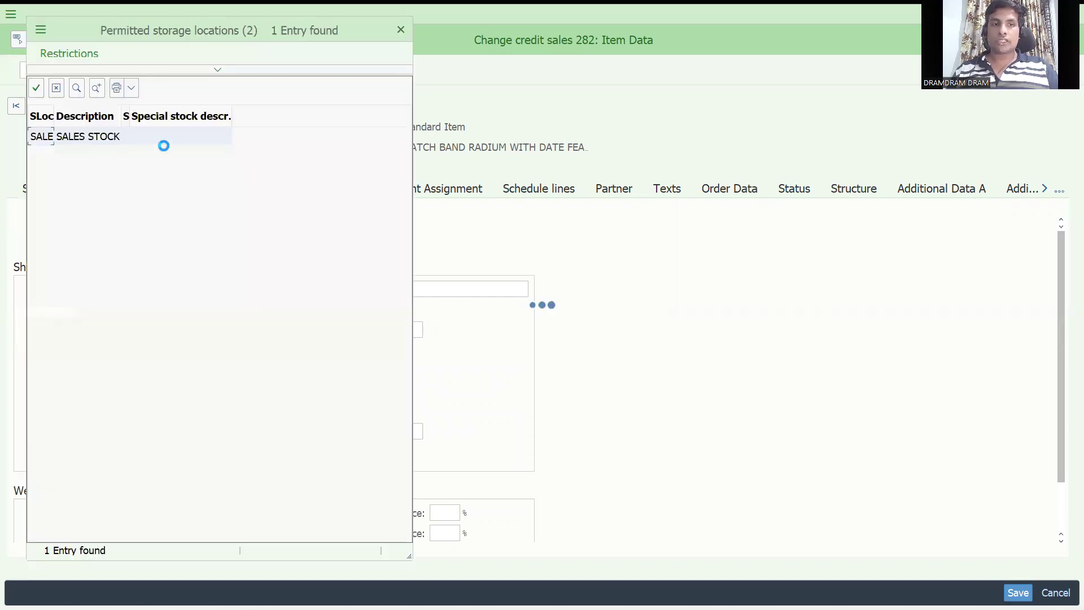
double_click(139, 141)
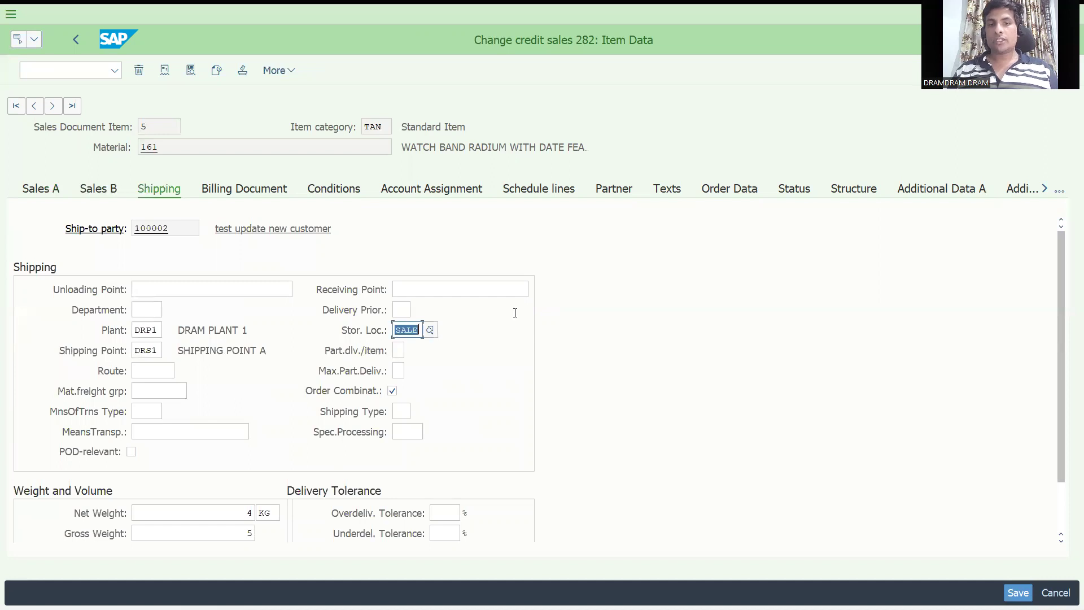
key(BackSpace)
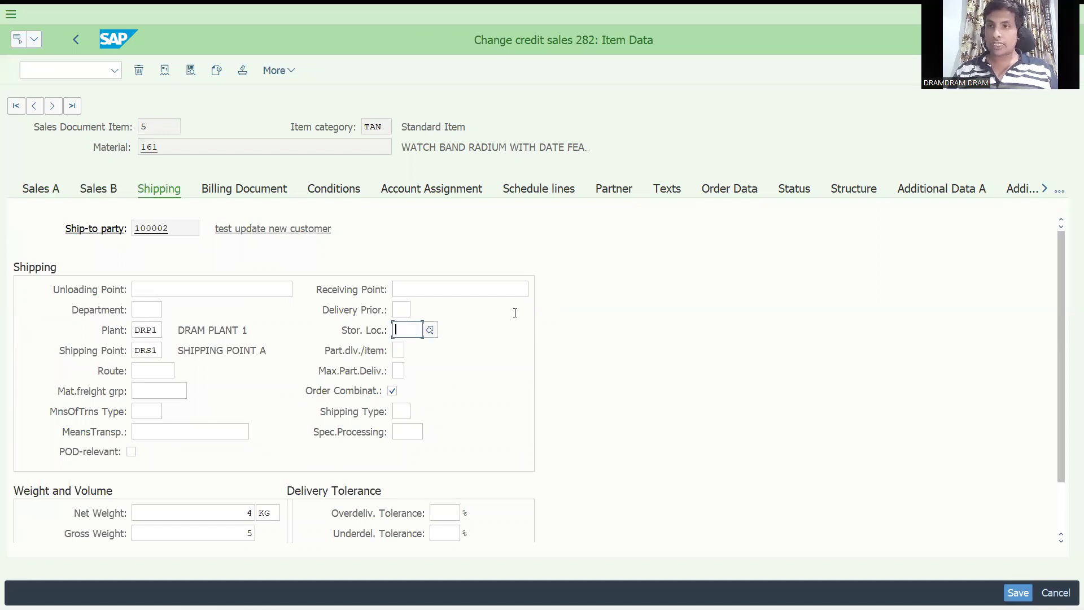
key(Return)
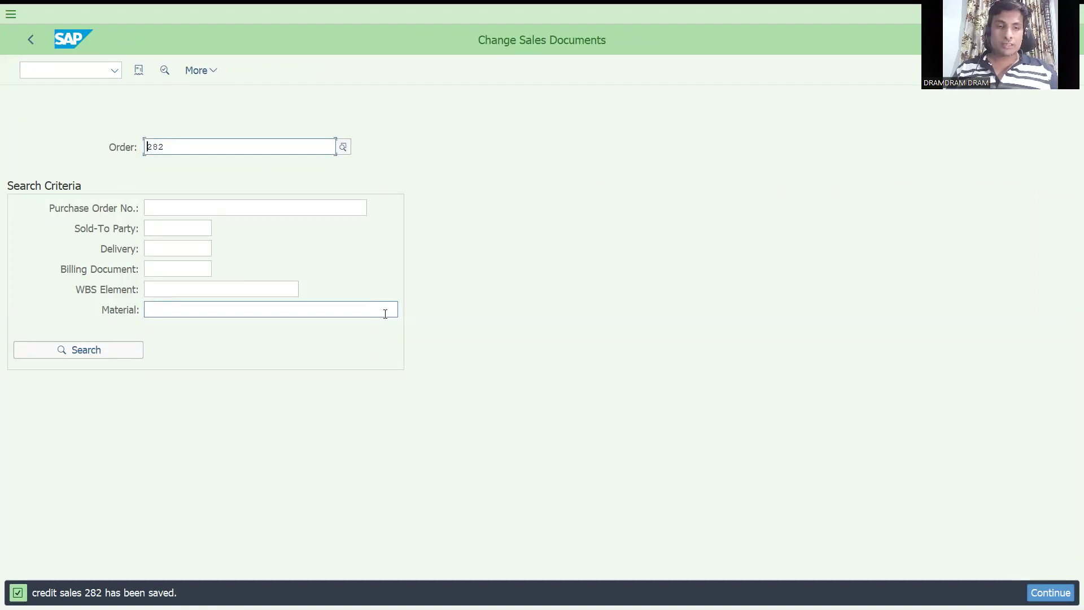
Start an outbound delivery for the sales order with transaction VL01N, using shipping point DRS1.
click(68, 66)
text(/nvk)
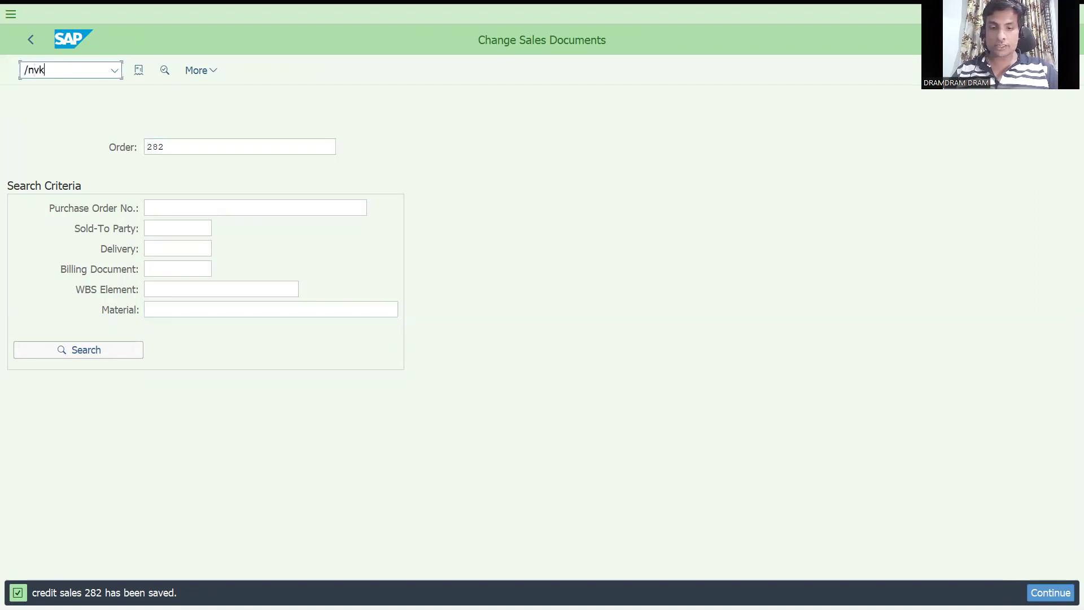
key(BackSpace)
text(l01n)
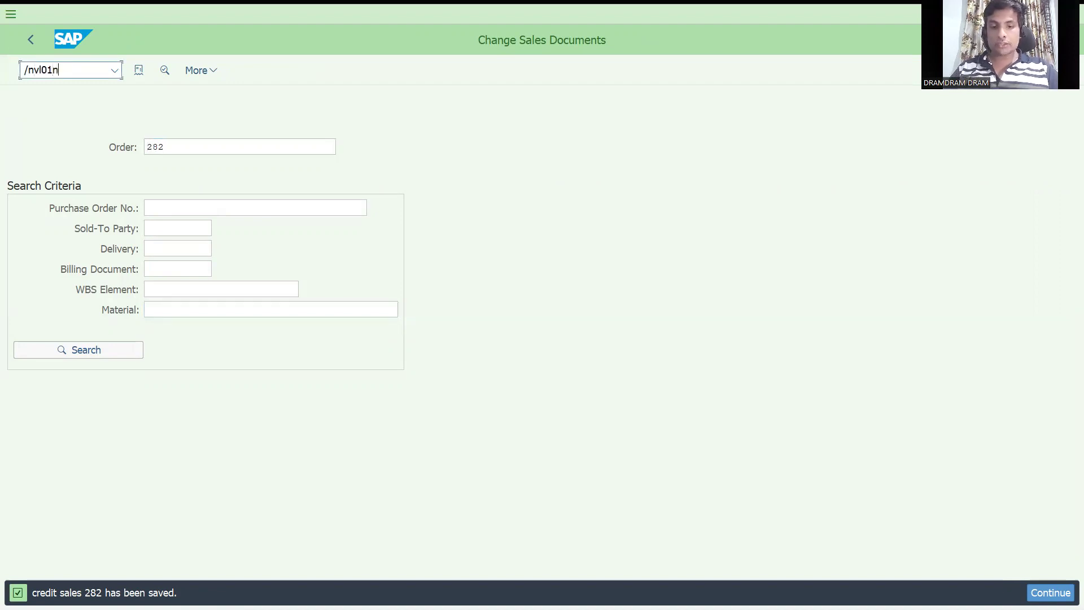
key(Return)
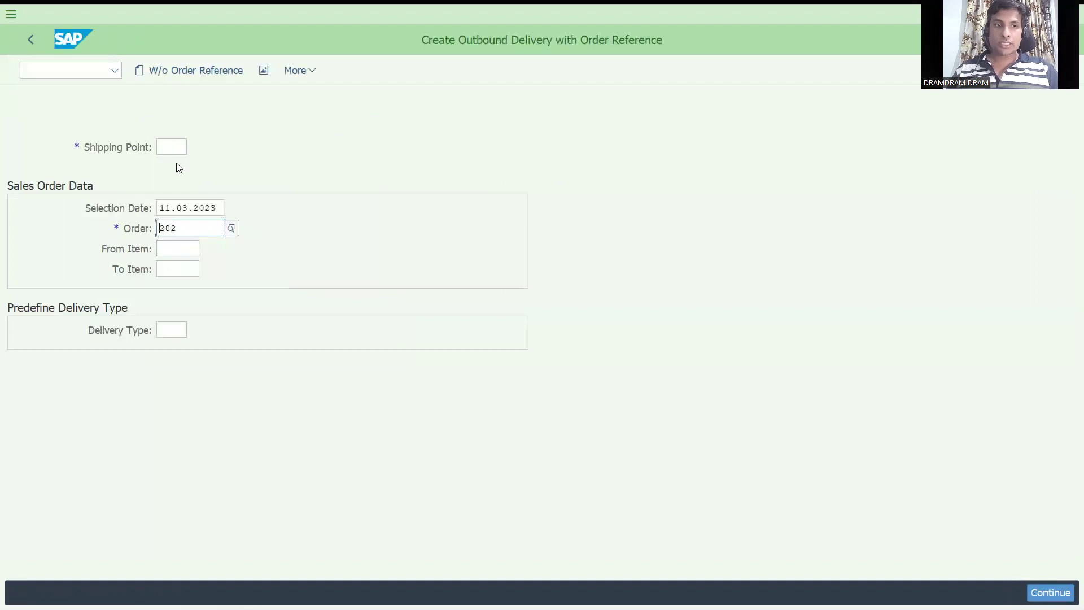
click(167, 147)
key(Down)
key(Return)
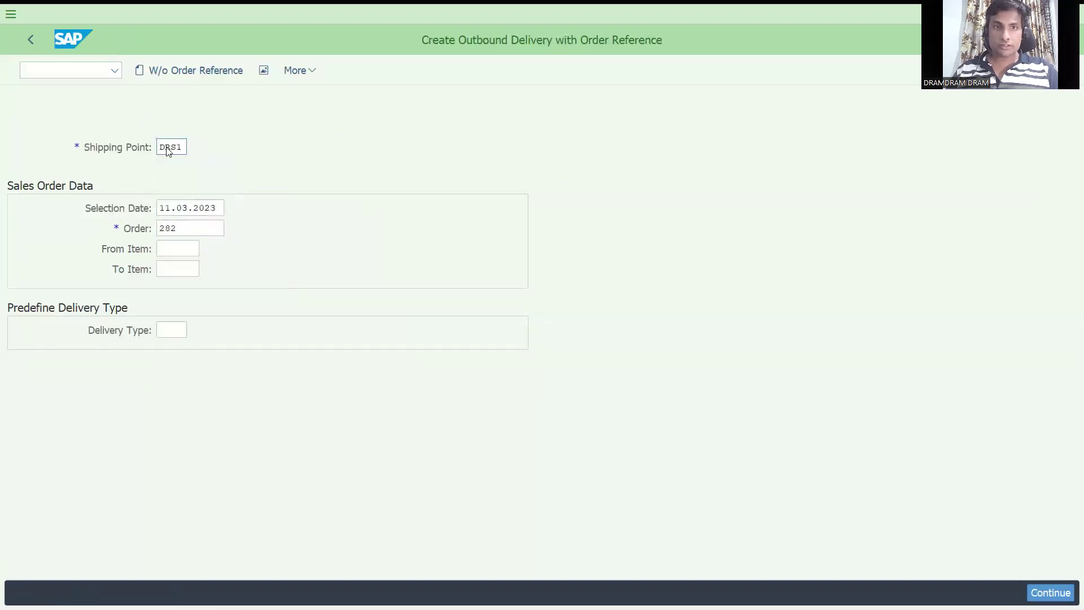
key(Return)
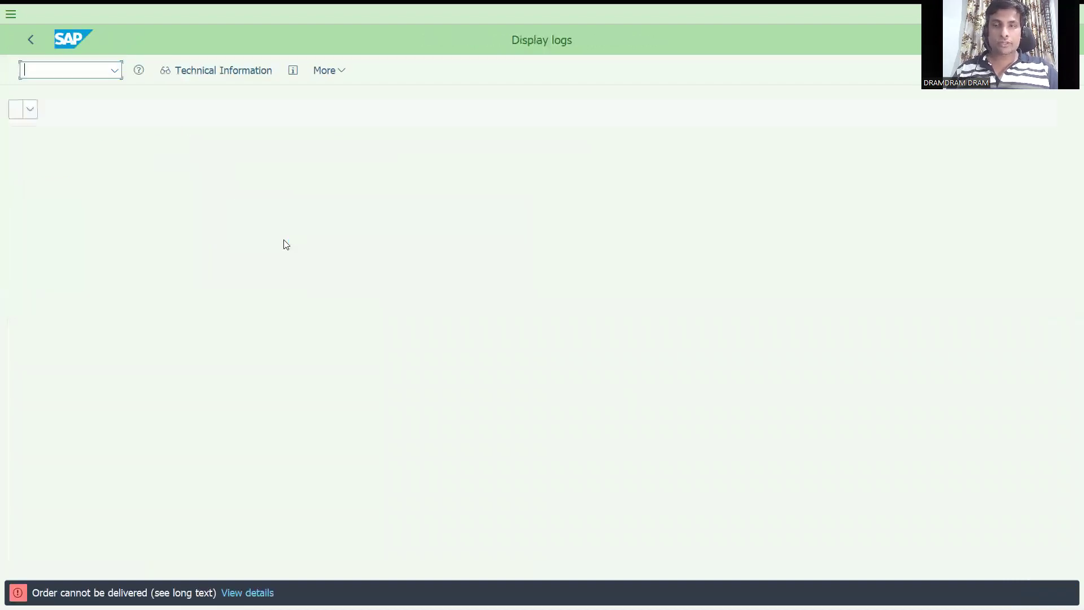
Return to the delivery's initial screen, set the selection date to 19.03.2023 and continue to the delivery overview.
click(31, 39)
click(168, 206)
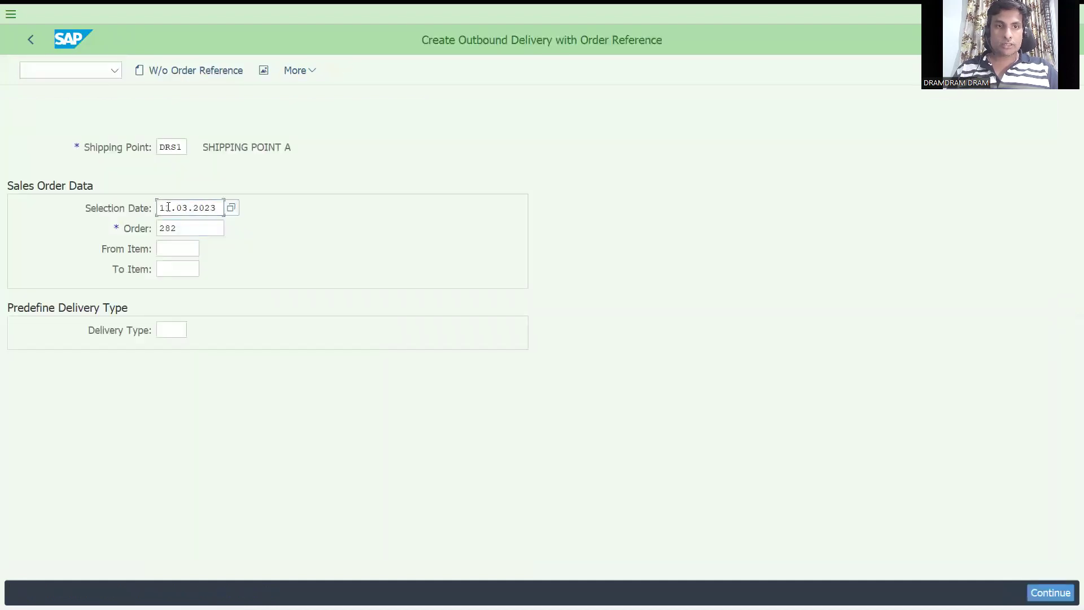
text(9)
key(Return)
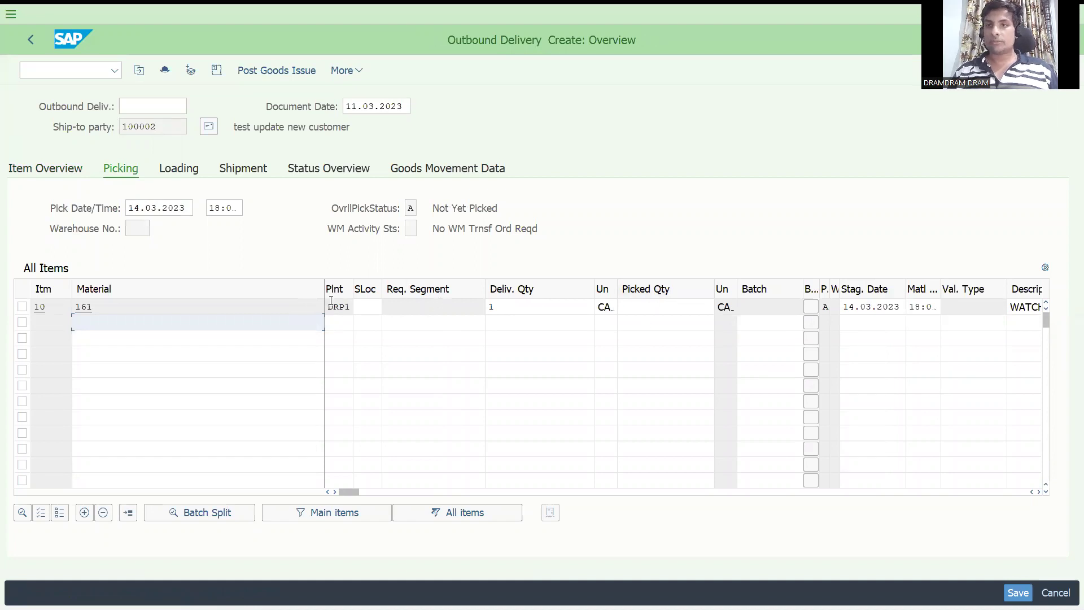
Run transaction SPRO and open the SAP Customizing Implementation Guide.
click(70, 72)
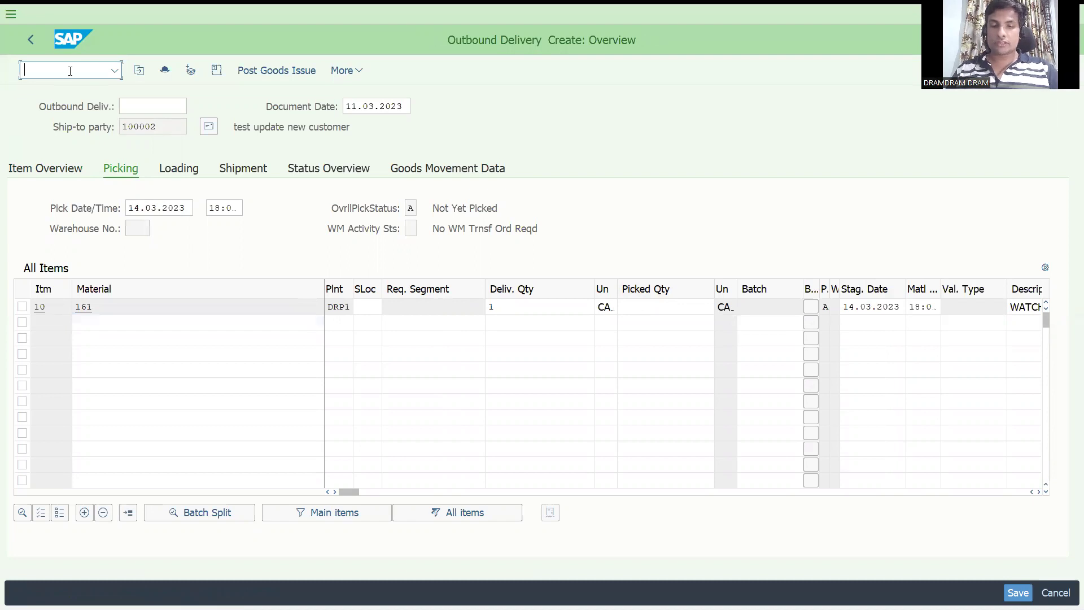
click(659, 5)
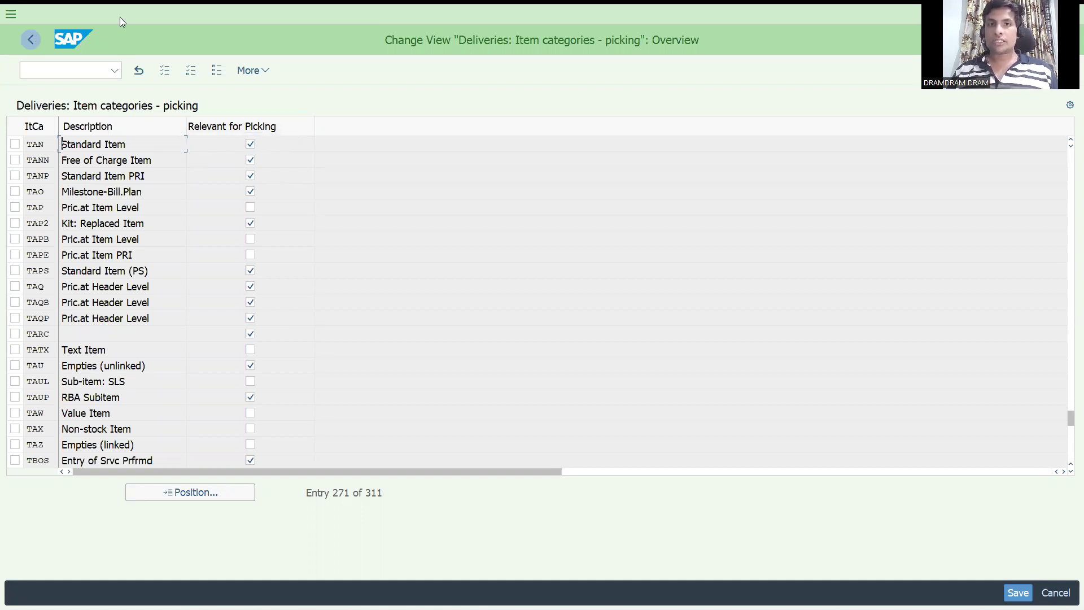
click(67, 71)
text(/nspro)
key(Return)
click(187, 69)
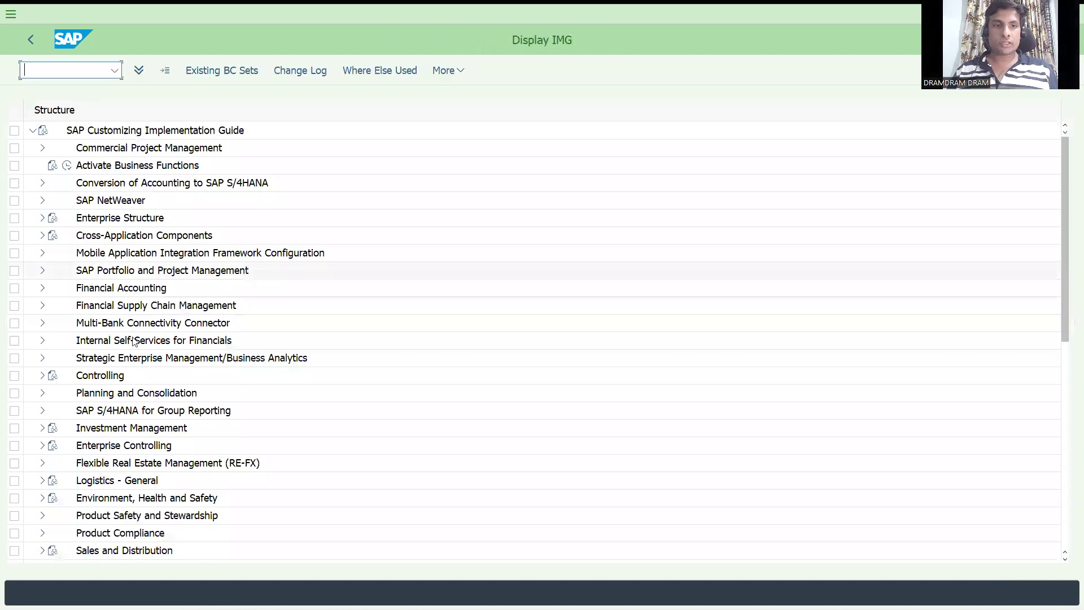
Expand the Logistics Execution node in the SAP Customizing Implementation Guide.
click(130, 345)
key(Down)
key(Down)
key(Down)
key(Down)
key(Down)
key(Down)
key(Down)
key(Down)
key(Down)
key(Down)
key(Down)
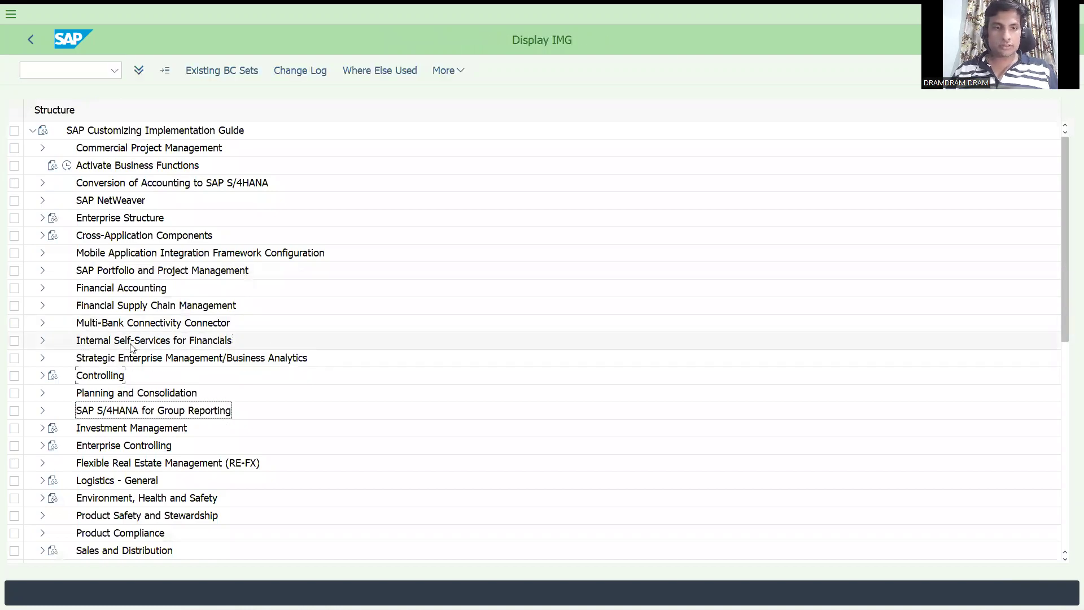
key(Down)
key(Down)
key(Down)
key(Down)
key(Down)
key(Down)
key(Down)
key(Down)
key(Down)
key(Down)
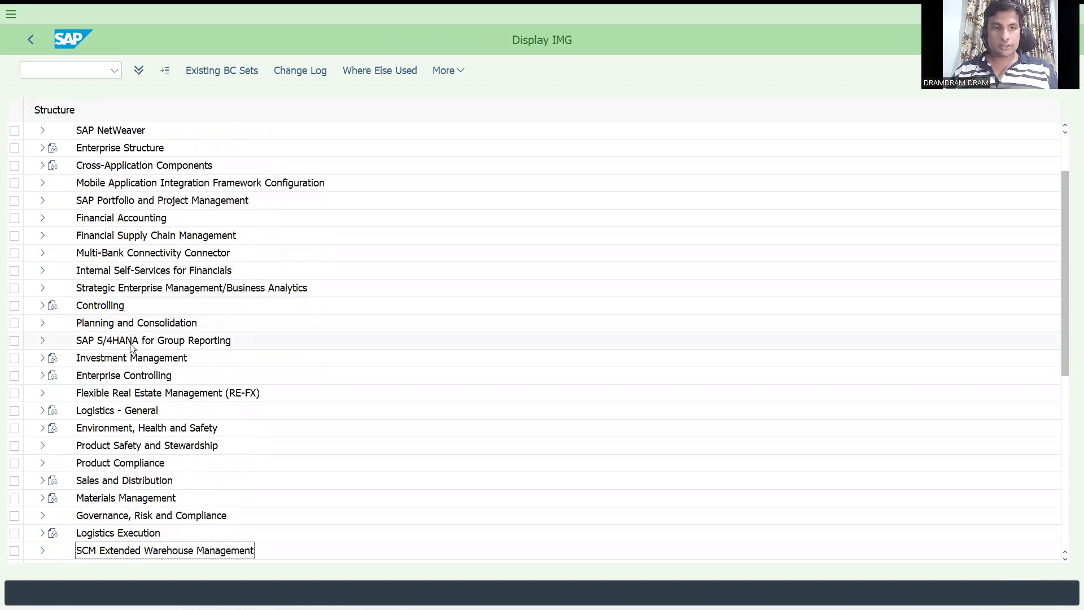
key(Up)
key(Up)
key(Up)
key(Up)
key(Up)
key(Up)
key(Right)
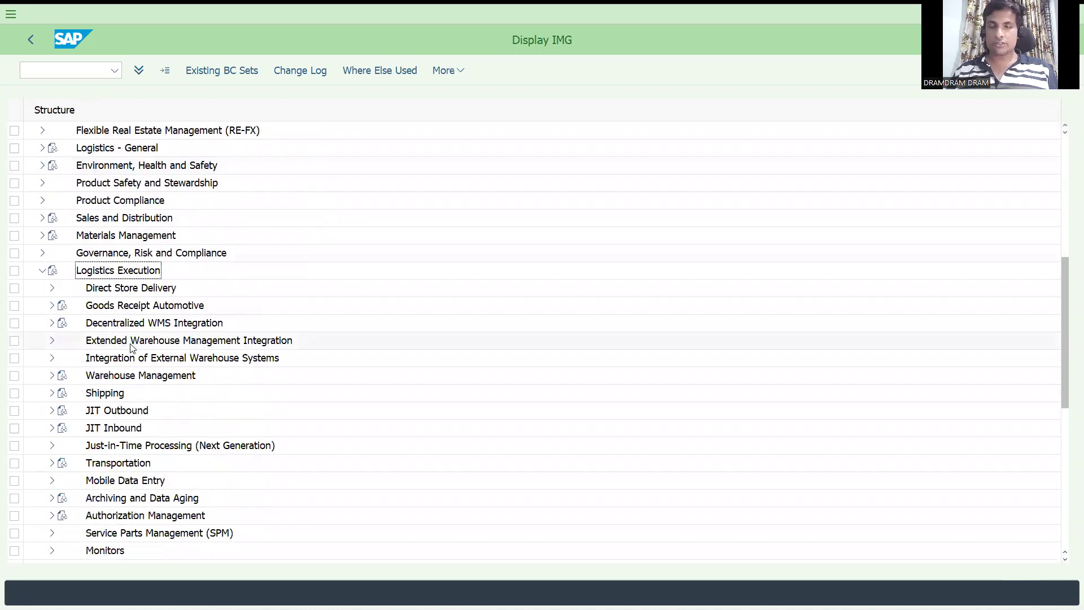
Expand the Shipping node under Logistics Execution.
key(Down)
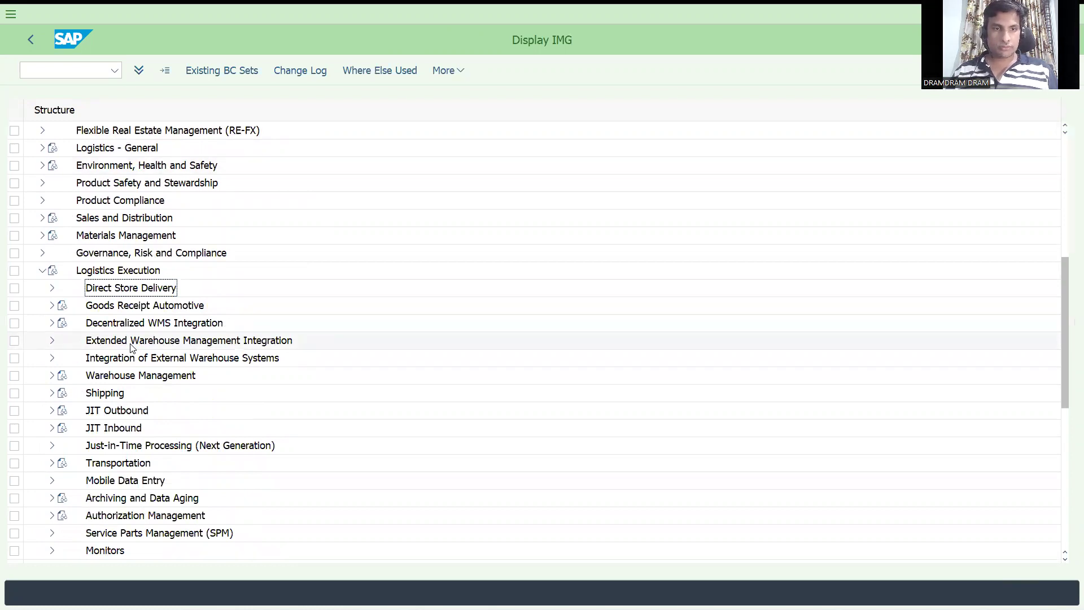
key(Down)
key(Down)
key(Down)
key(Down)
key(Down)
key(Down)
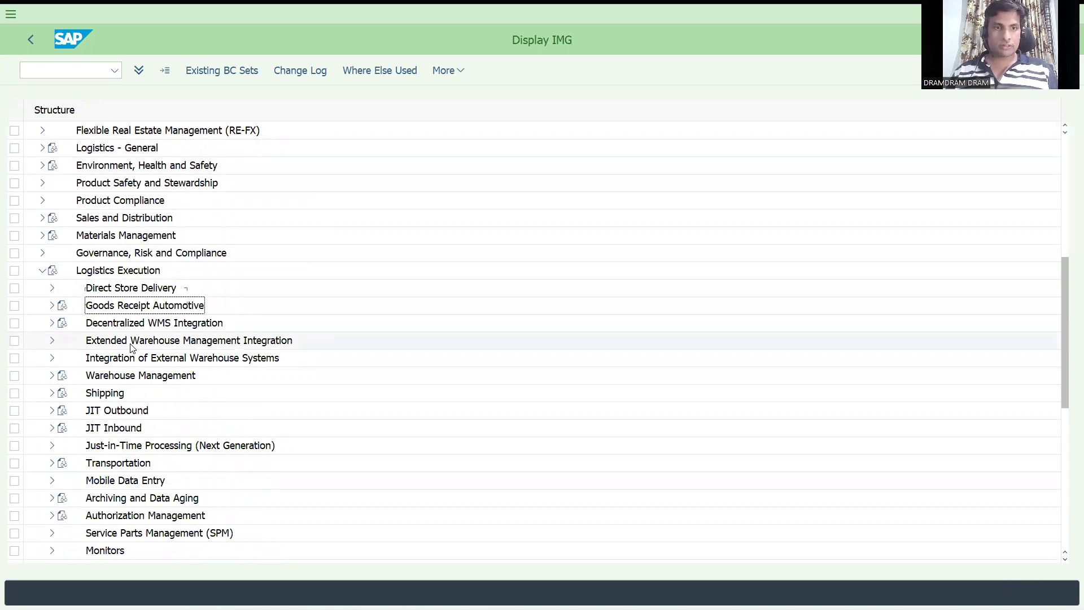
key(Right)
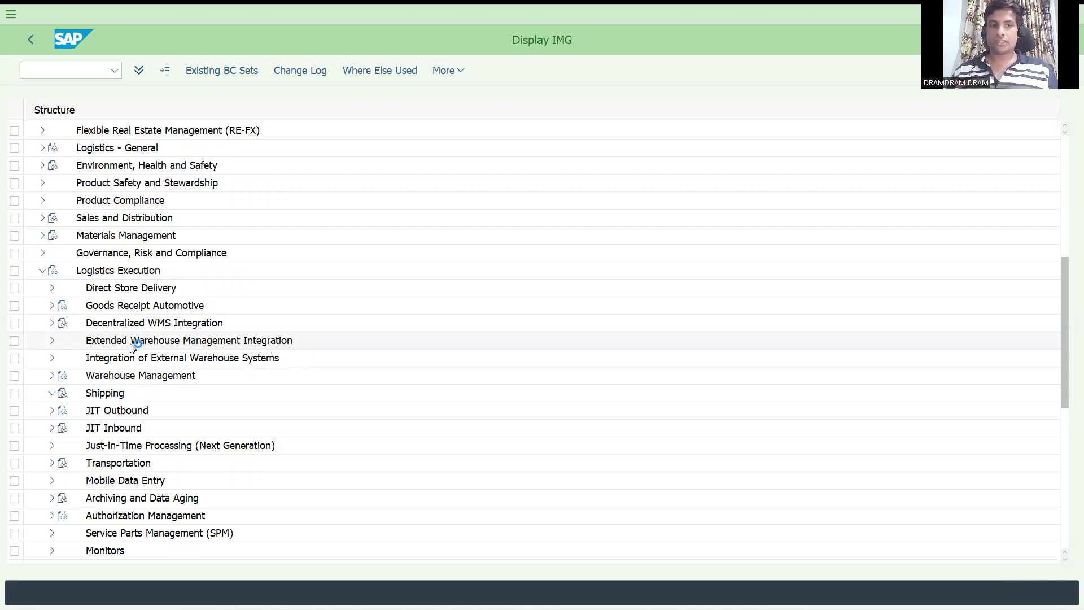
Expand the Picking node under Shipping to reach its customizing activities.
key(Down)
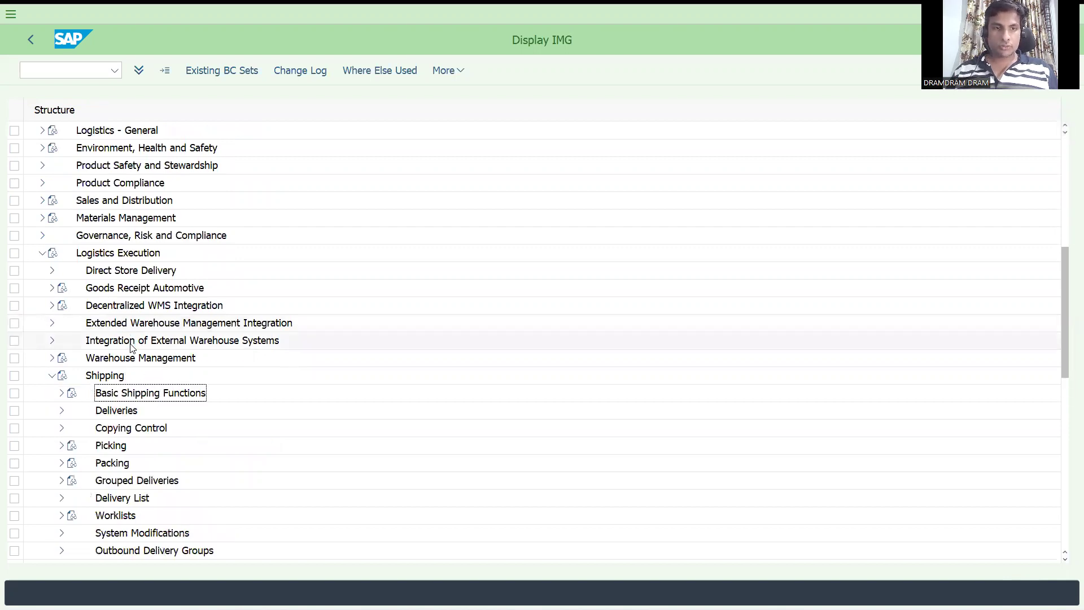
key(Down)
key(Down)
key(Down)
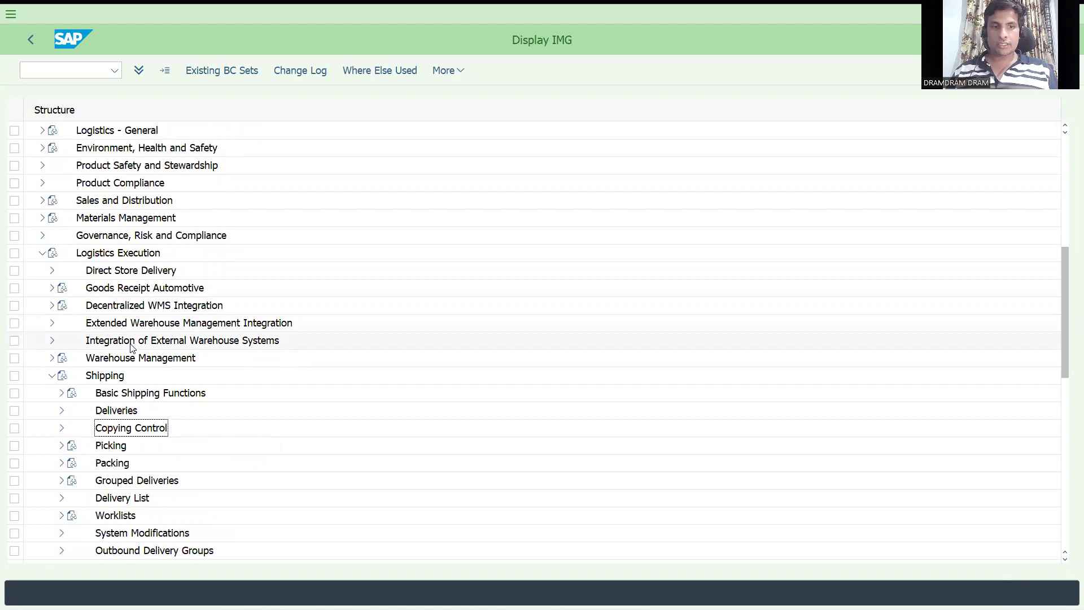
key(Up)
key(Up)
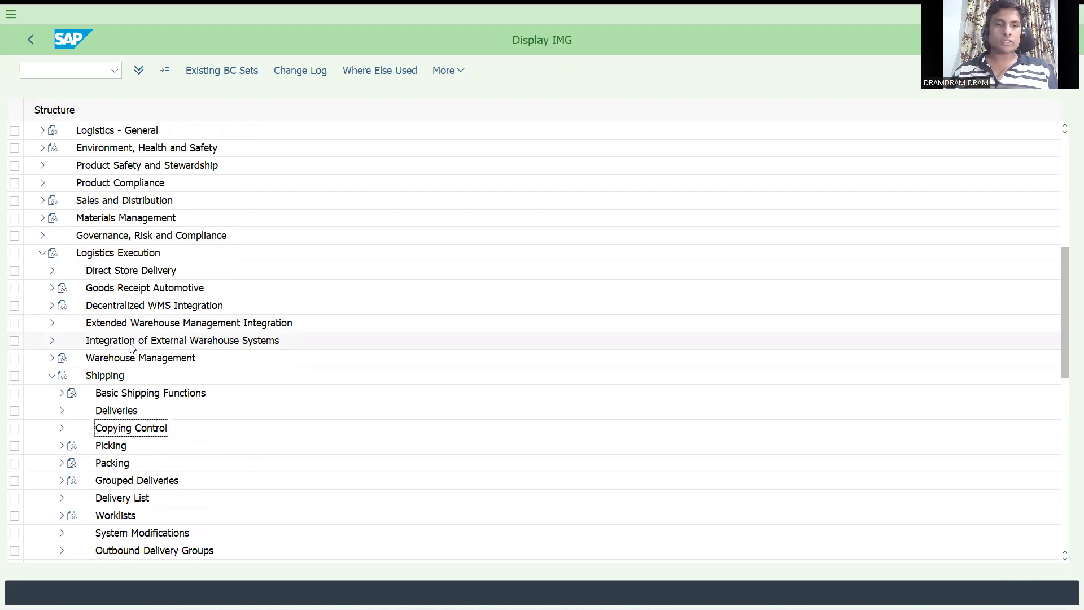
key(Down)
key(Down)
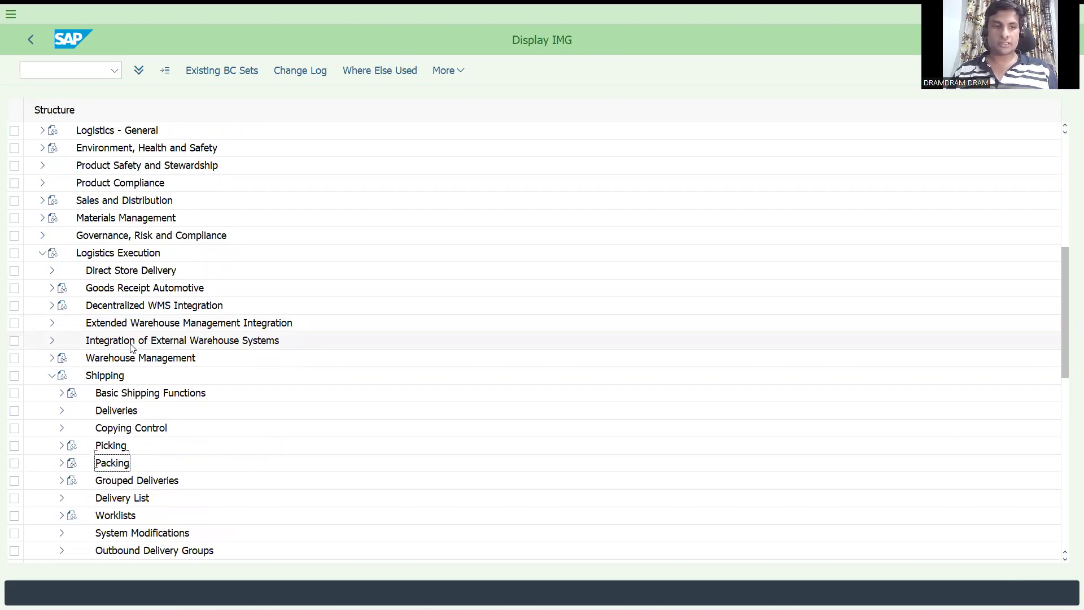
key(Right)
key(Down)
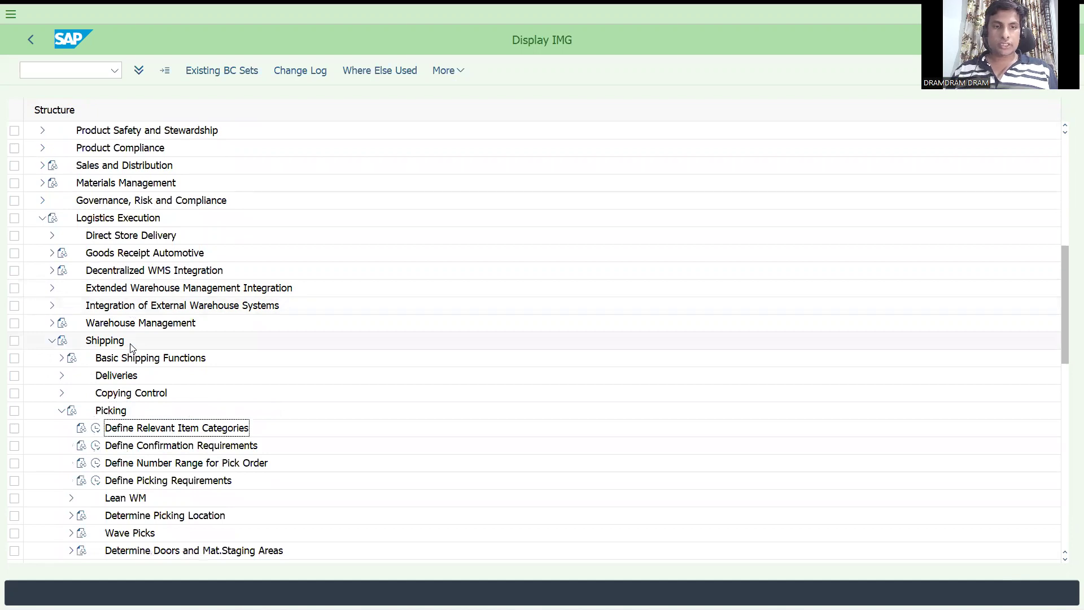
Check the picking relevance of item category TAN in Define Relevant Item Categories and return to the guide.
click(95, 428)
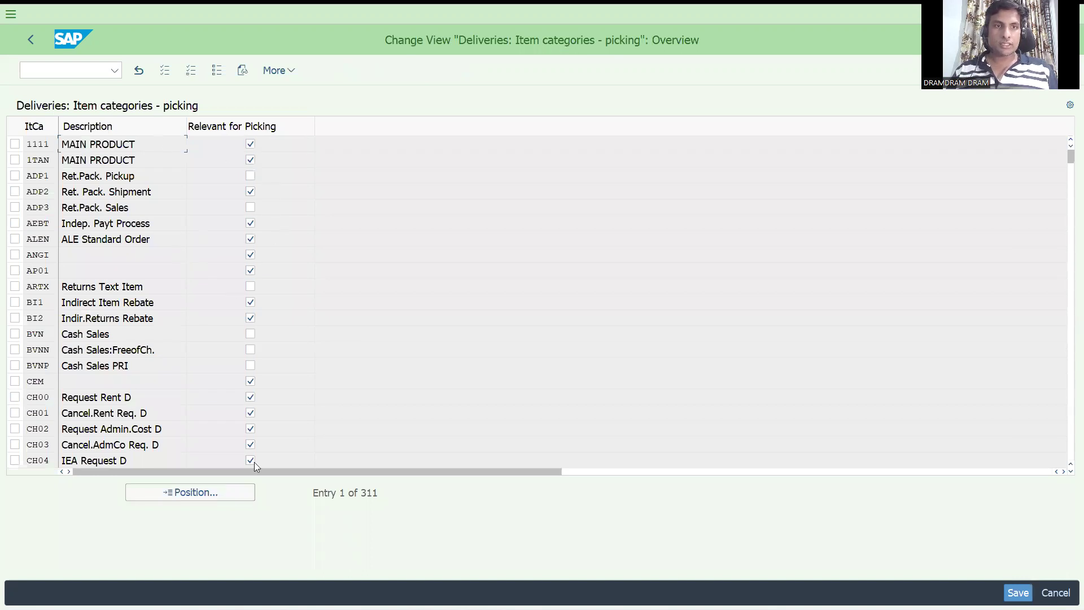
click(203, 493)
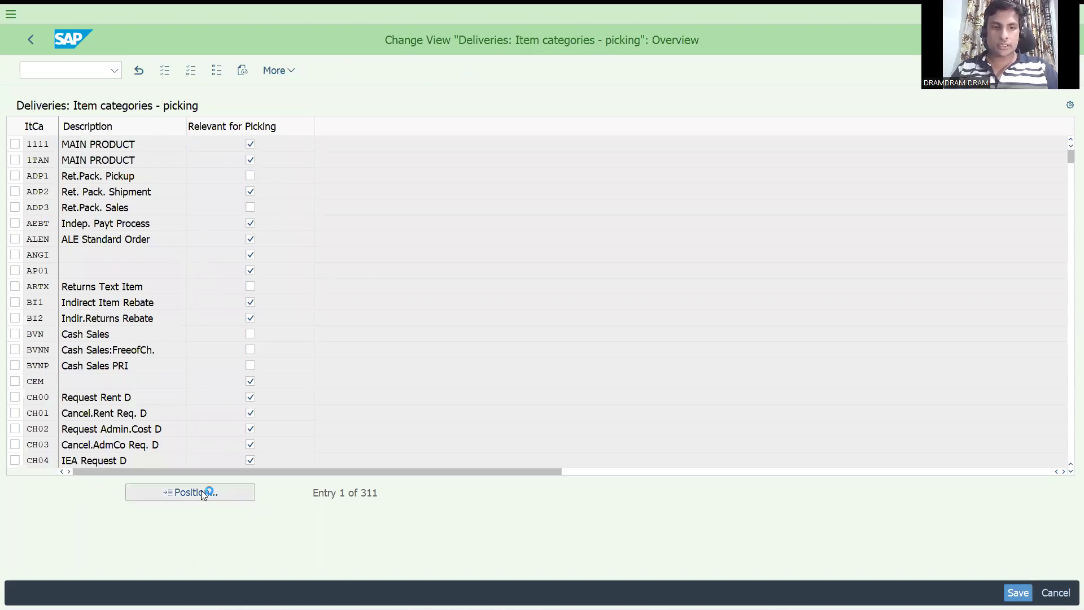
text(tan)
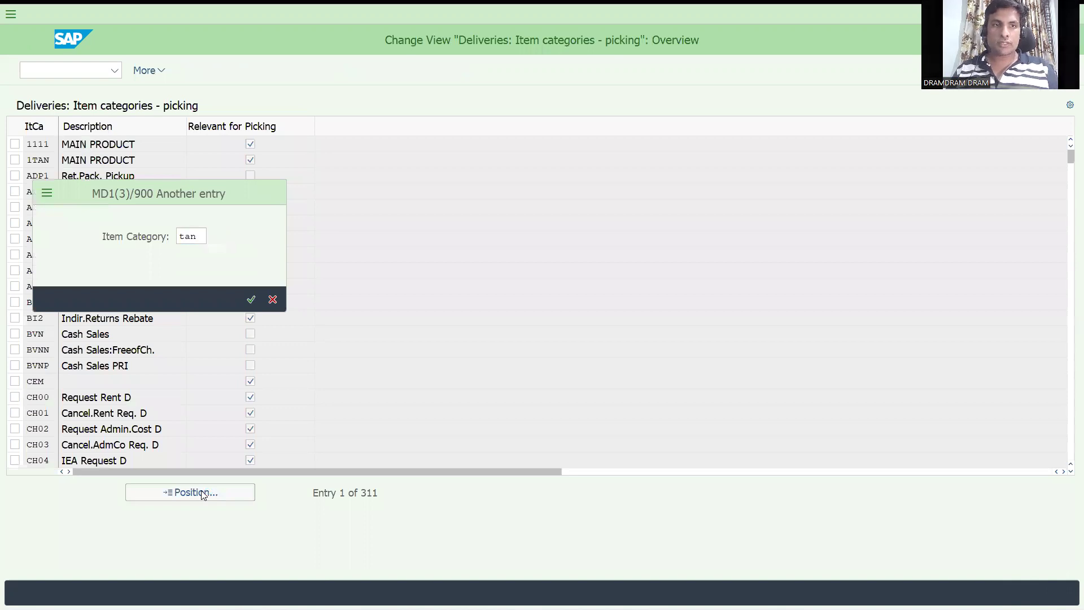
key(Return)
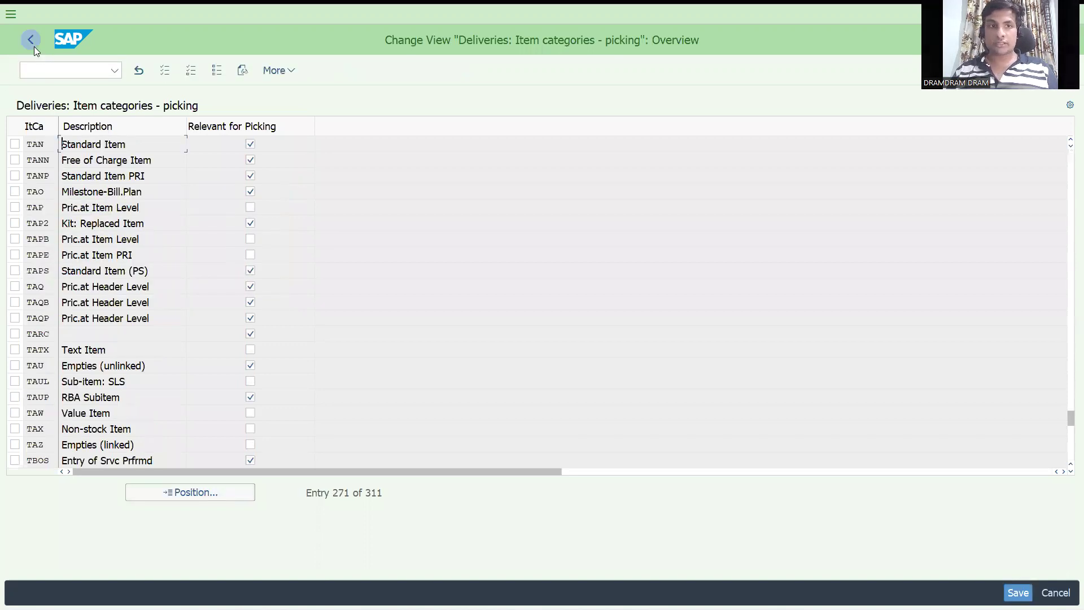
click(34, 47)
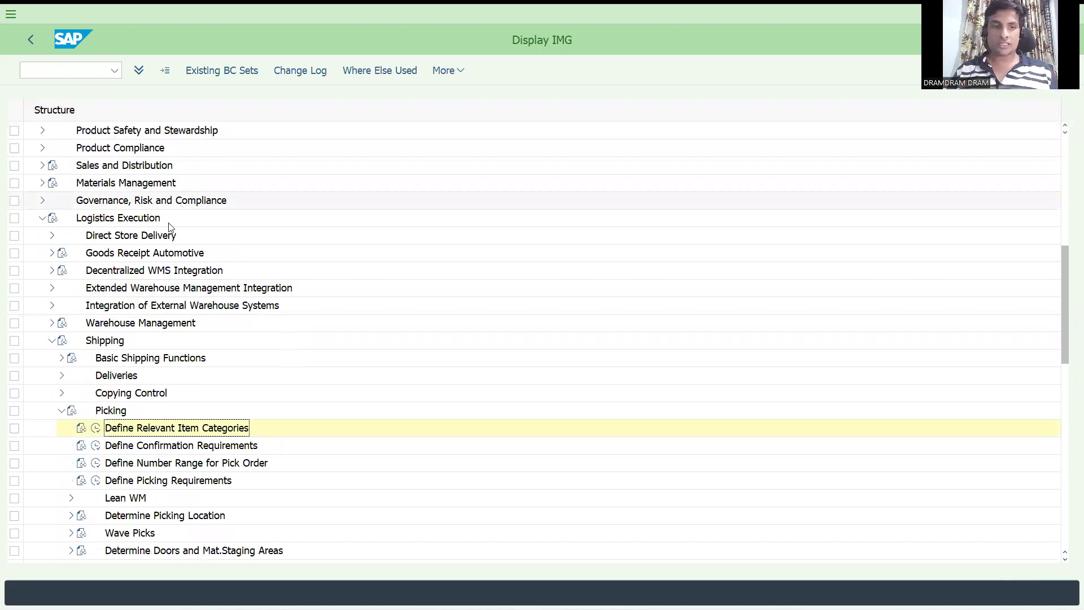
Expand Determine Picking Location under Picking and open Define Rules for Picking Location Determination.
drag(1066, 310, 1069, 348)
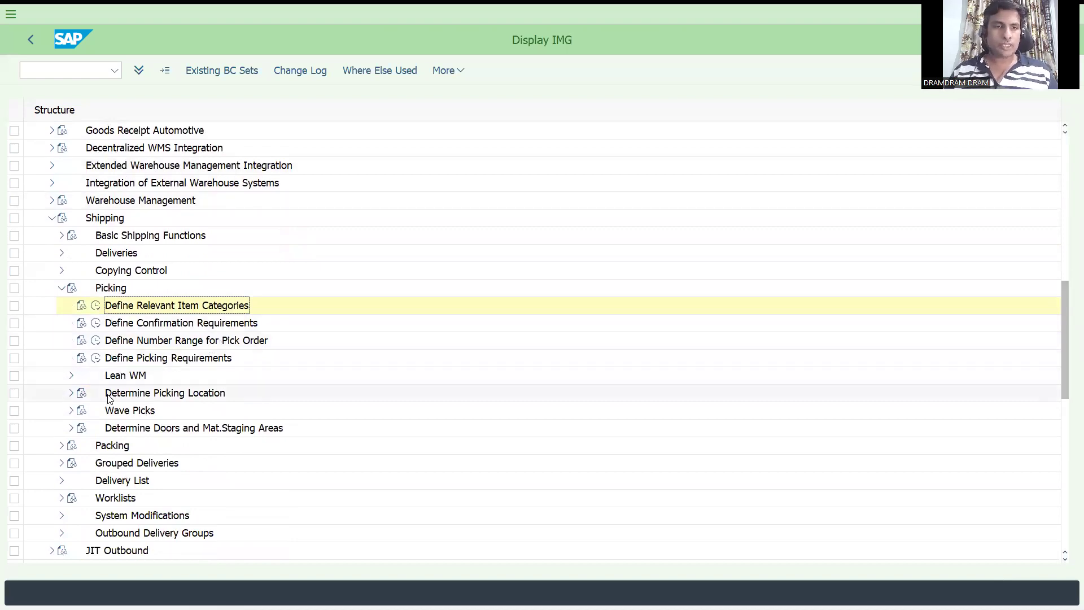
click(71, 392)
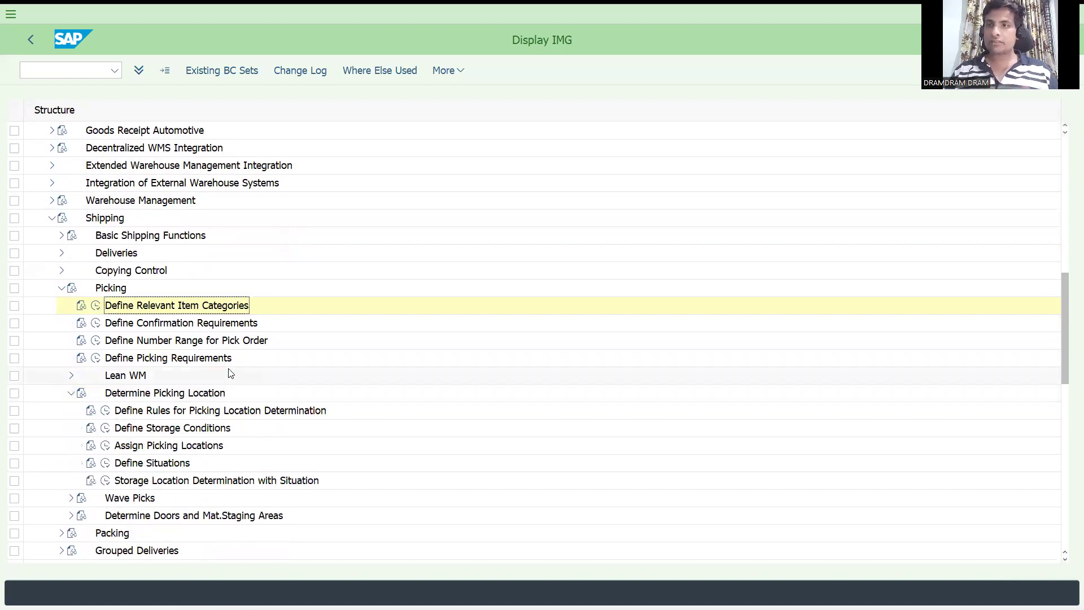
click(185, 417)
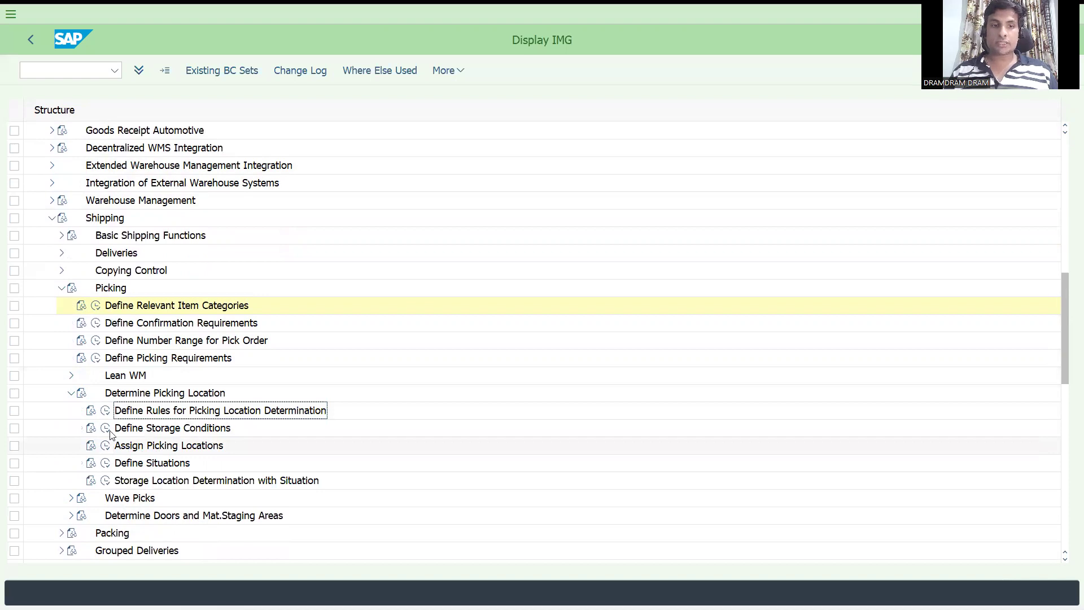
click(109, 412)
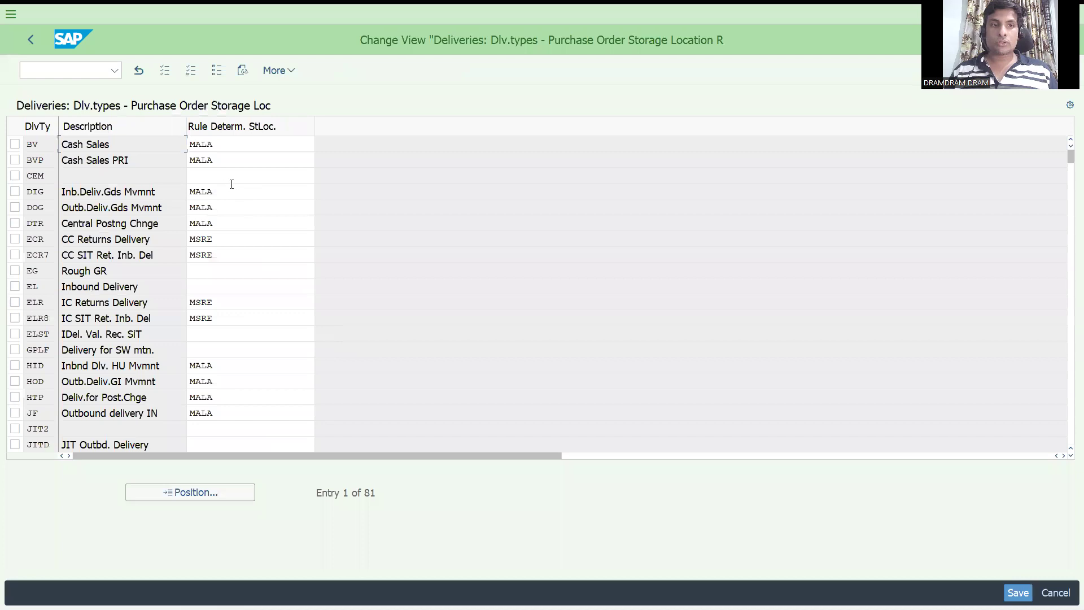
Position the delivery type list at TAN to review the storage location rules, and return to the guide.
click(226, 499)
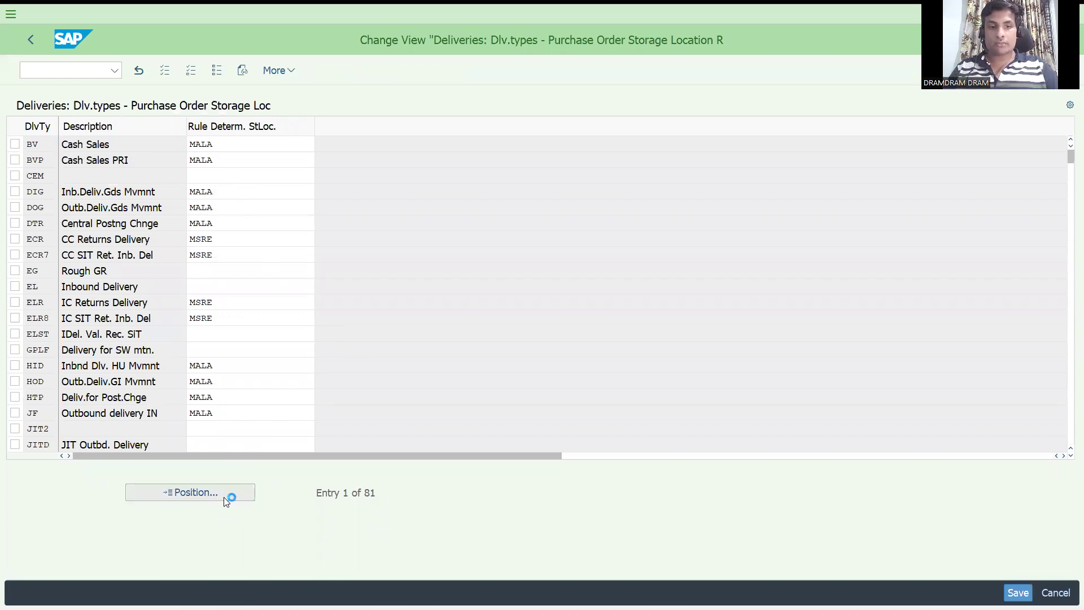
text(tan)
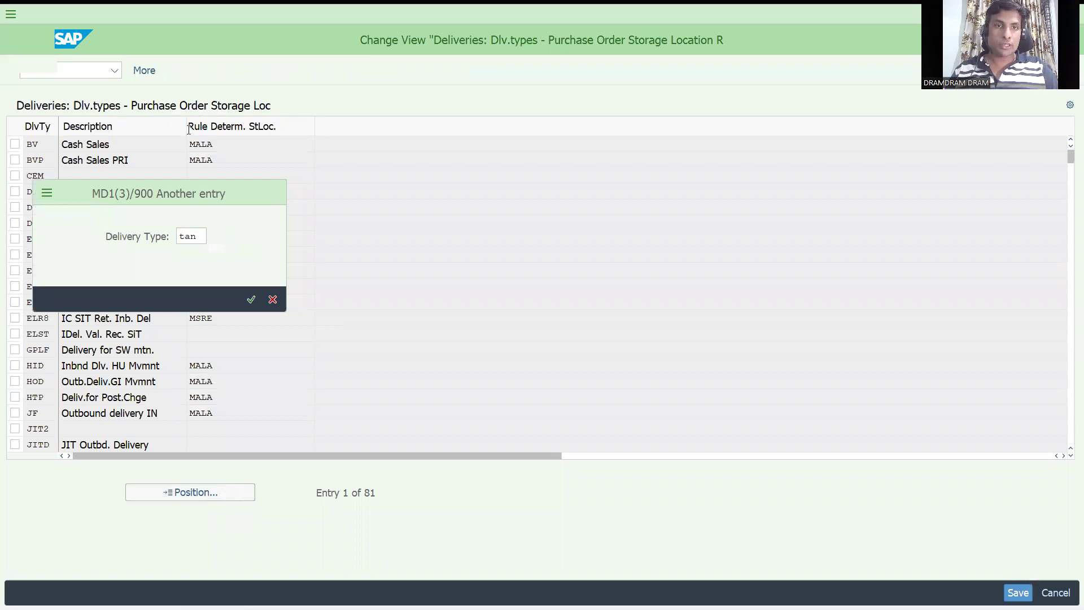
key(Return)
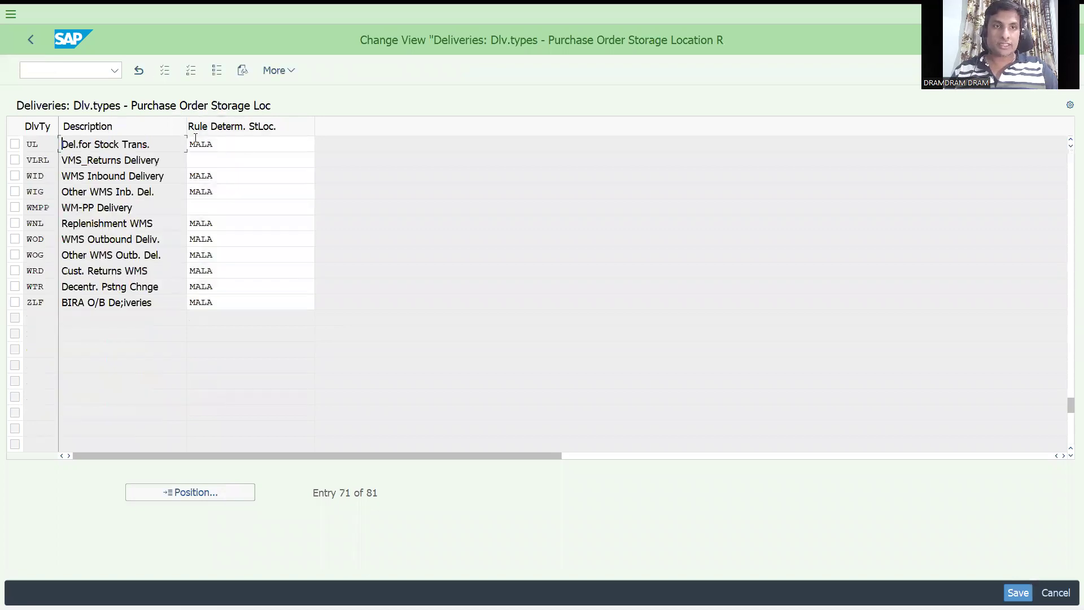
click(36, 42)
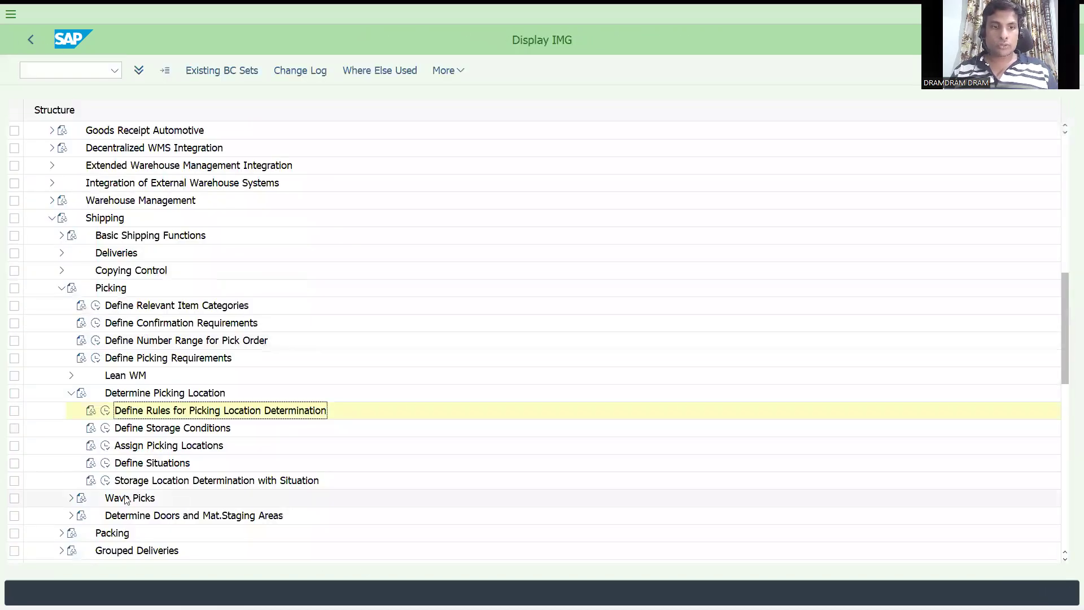
Start a new entry in Assign Picking Locations with shipping point DRS1 and plant DRP1.
click(105, 447)
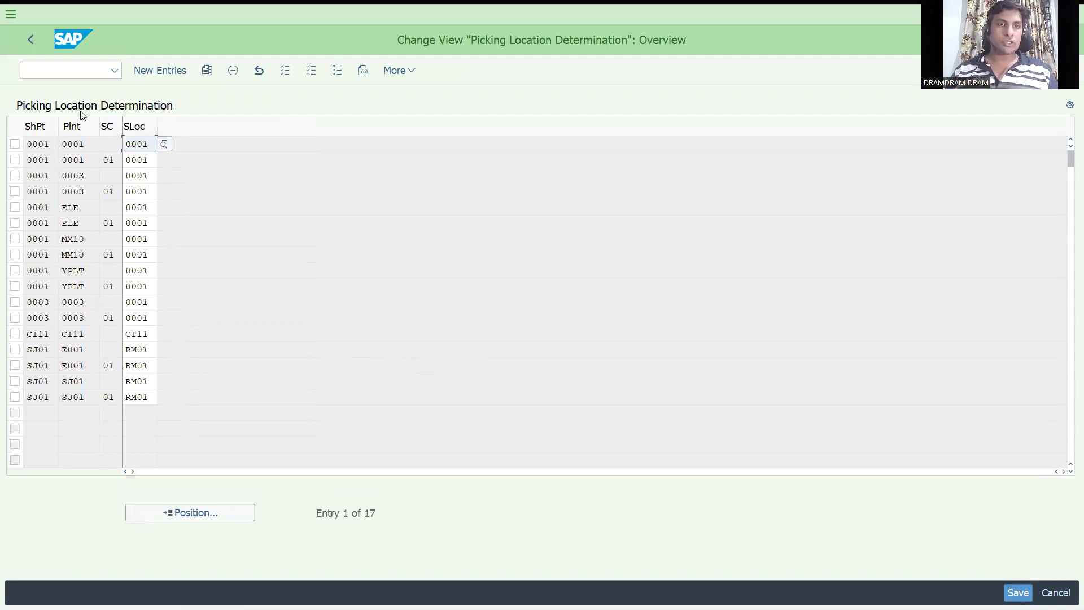
click(169, 72)
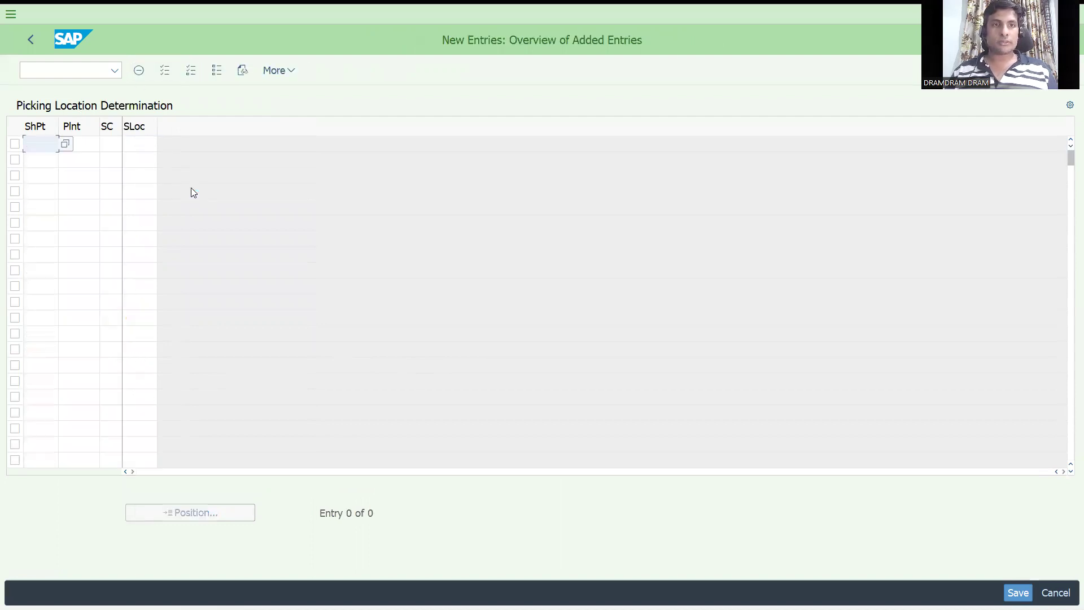
text(drs1)
key(Tab)
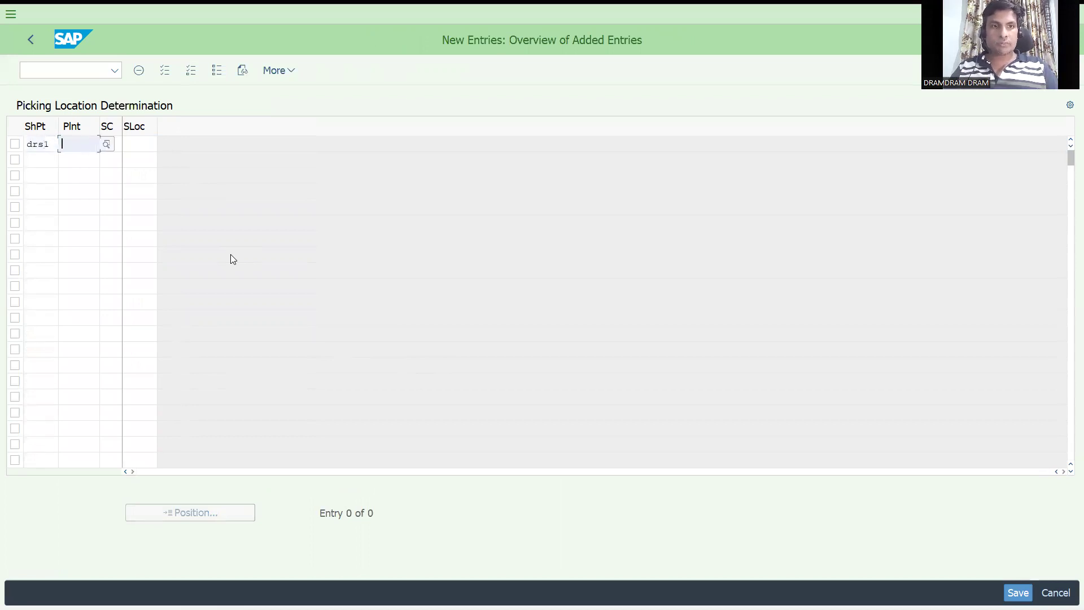
text(drp1)
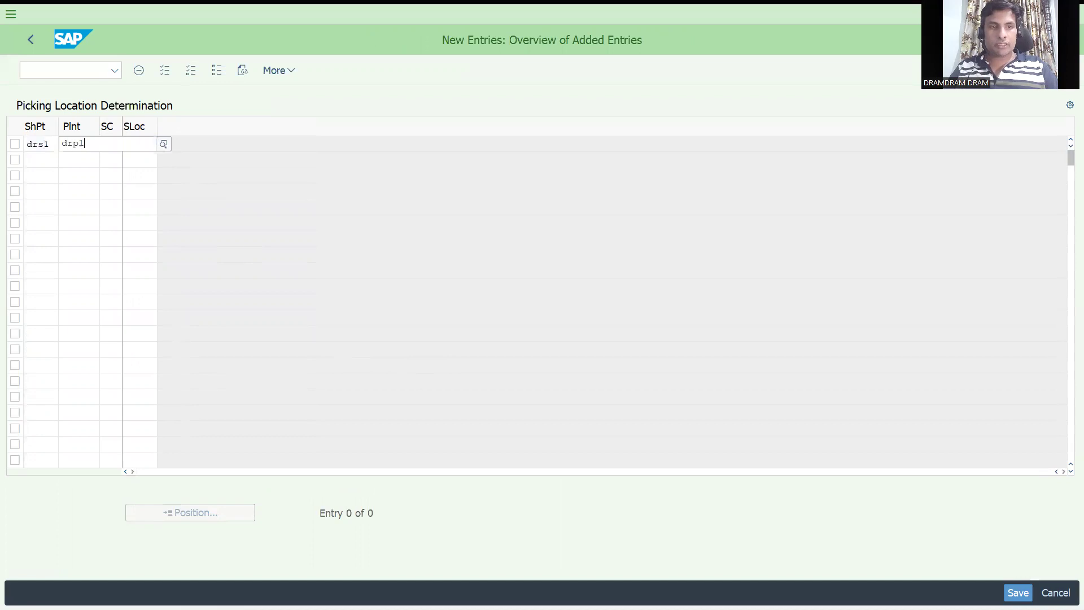
key(Tab)
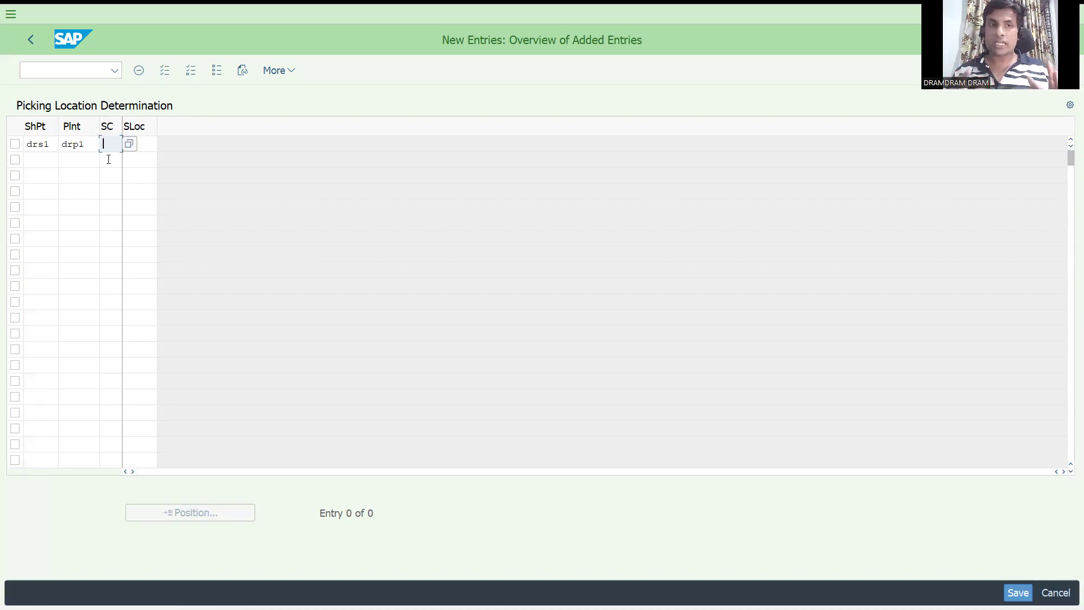
View the available storage conditions for the new entry and close the list without choosing one.
click(127, 144)
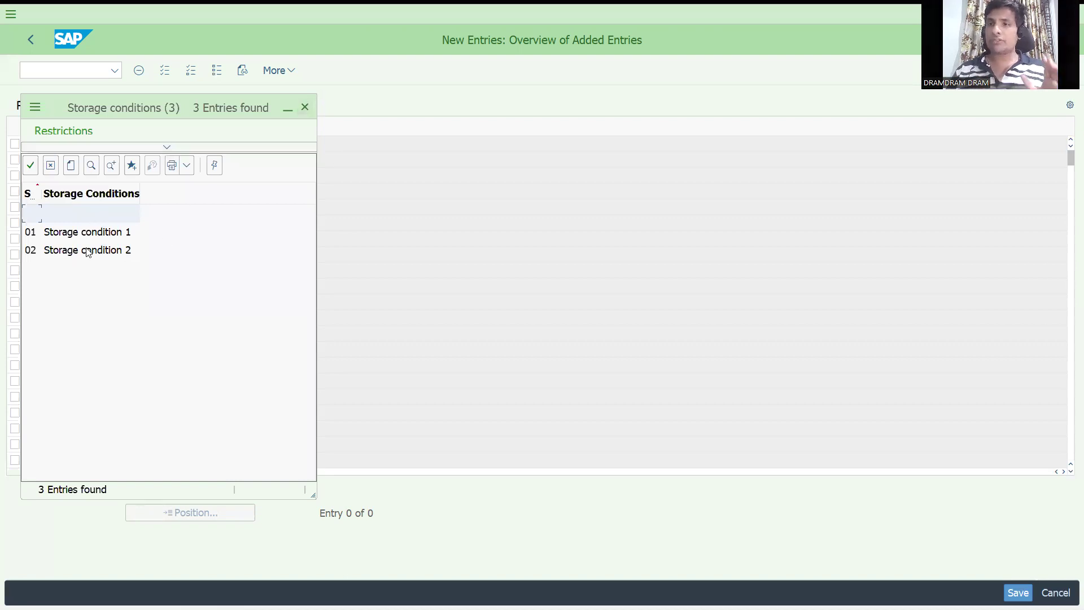
click(301, 112)
click(107, 145)
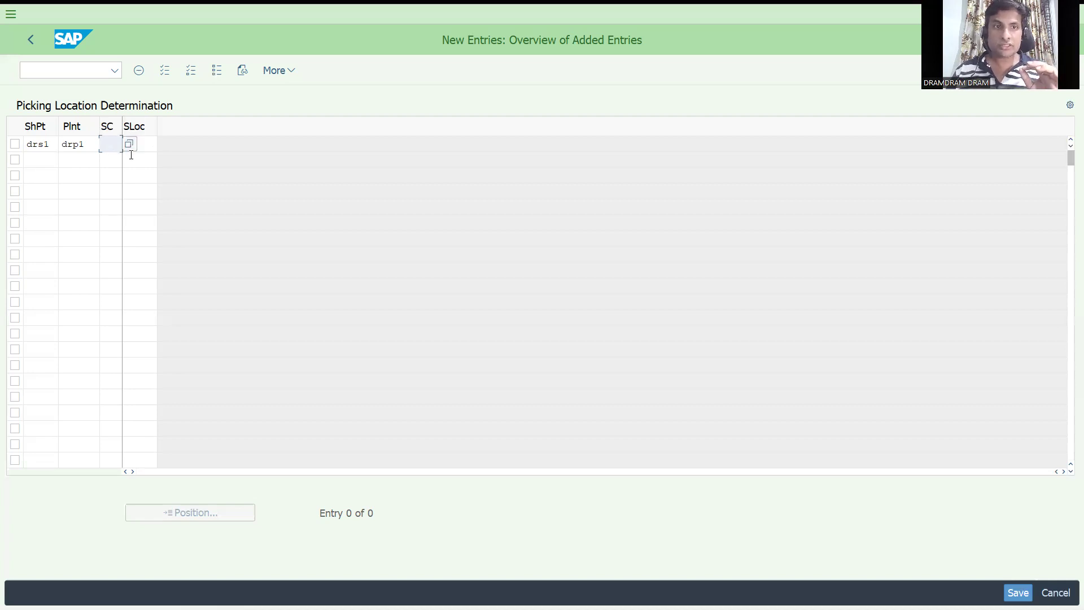
click(148, 147)
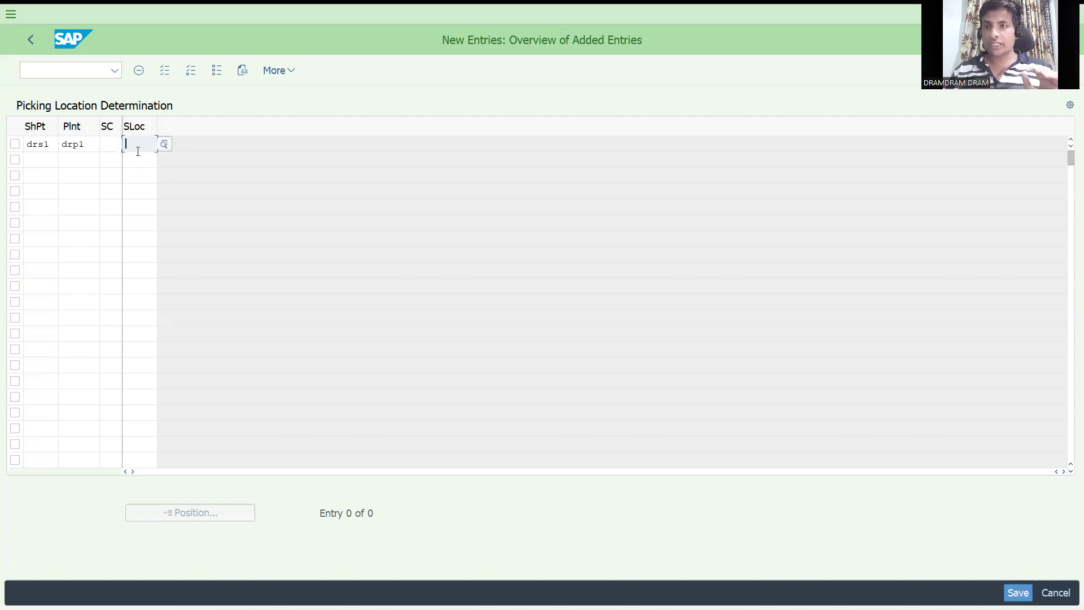
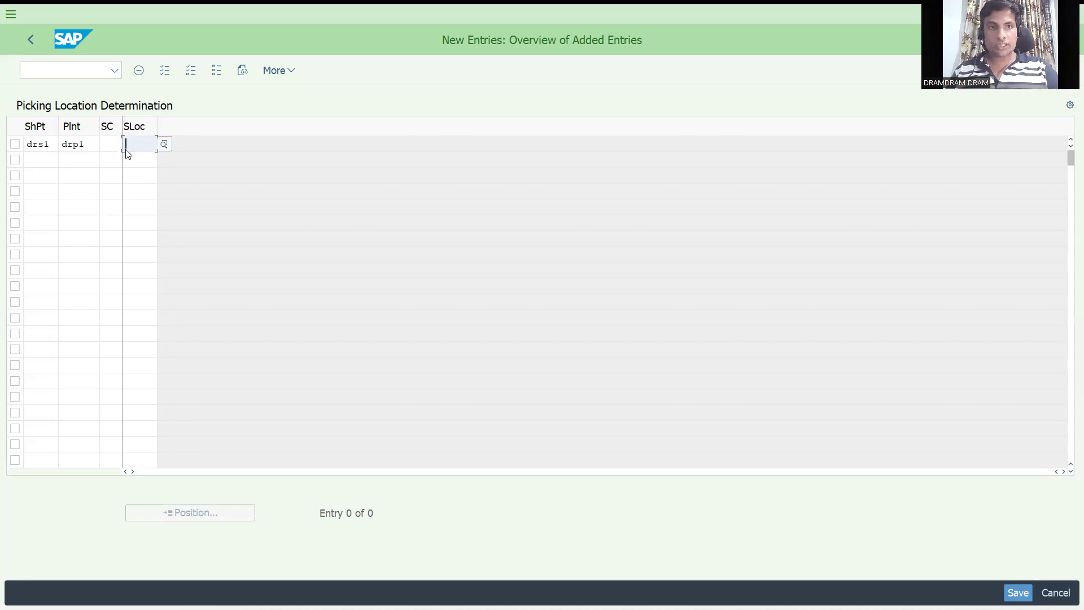
text(sale)
key(BackSpace)
key(BackSpace)
key(BackSpace)
key(BackSpace)
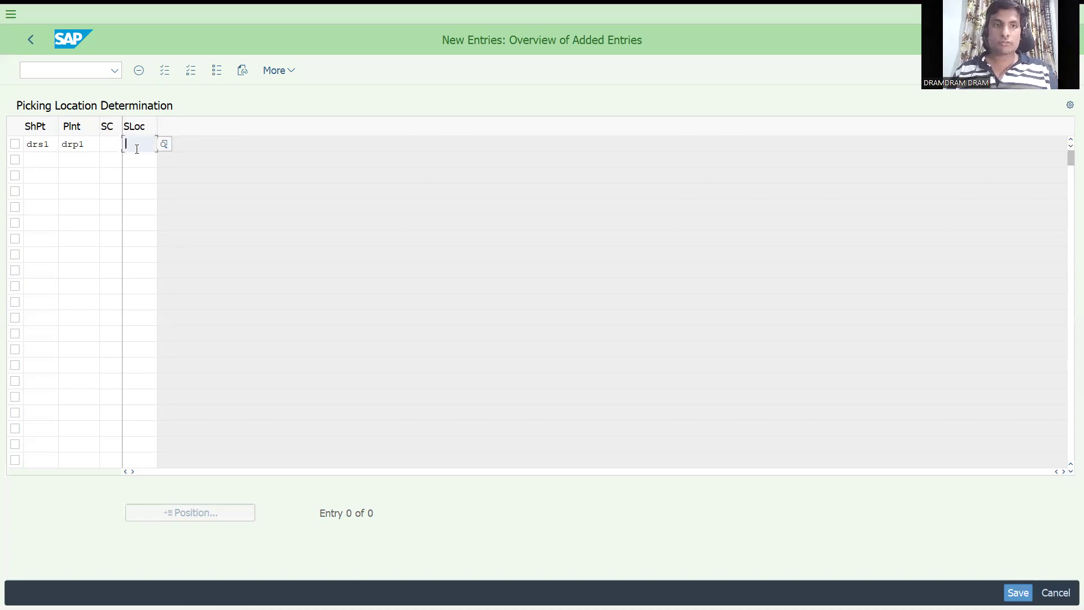
click(229, 220)
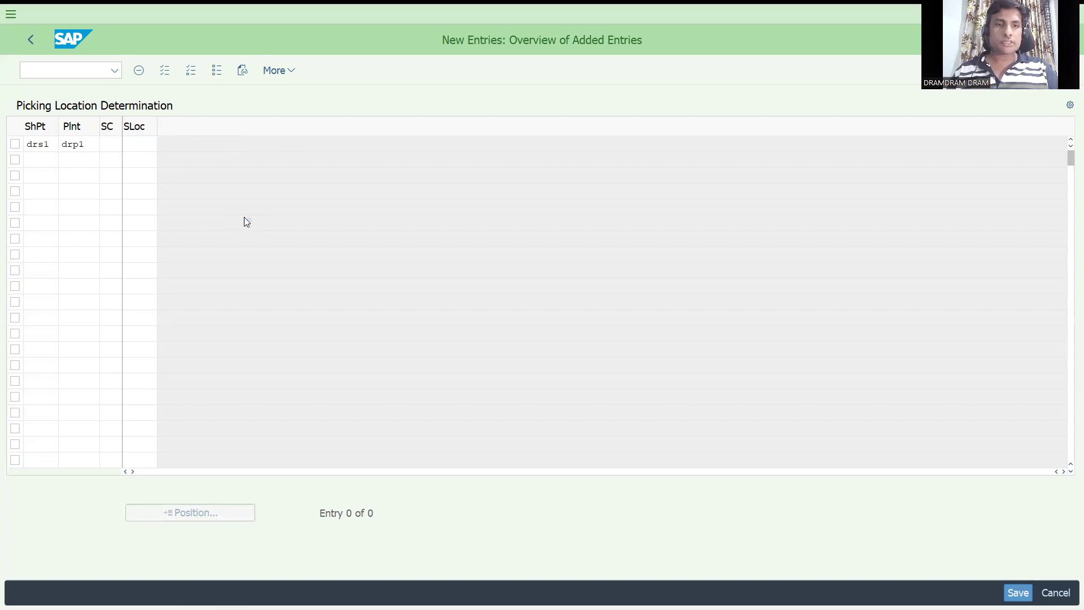
Assign storage location SALE to the DRS1/DRP1 picking location entry, save it with the customizing request, and return to the overview.
click(154, 240)
click(157, 241)
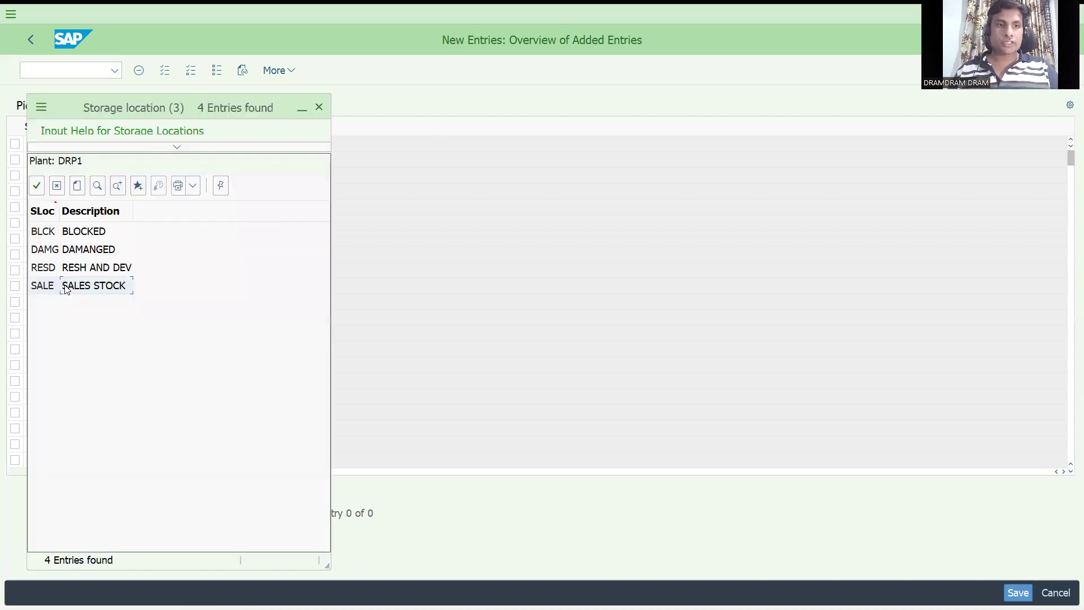
double_click(66, 288)
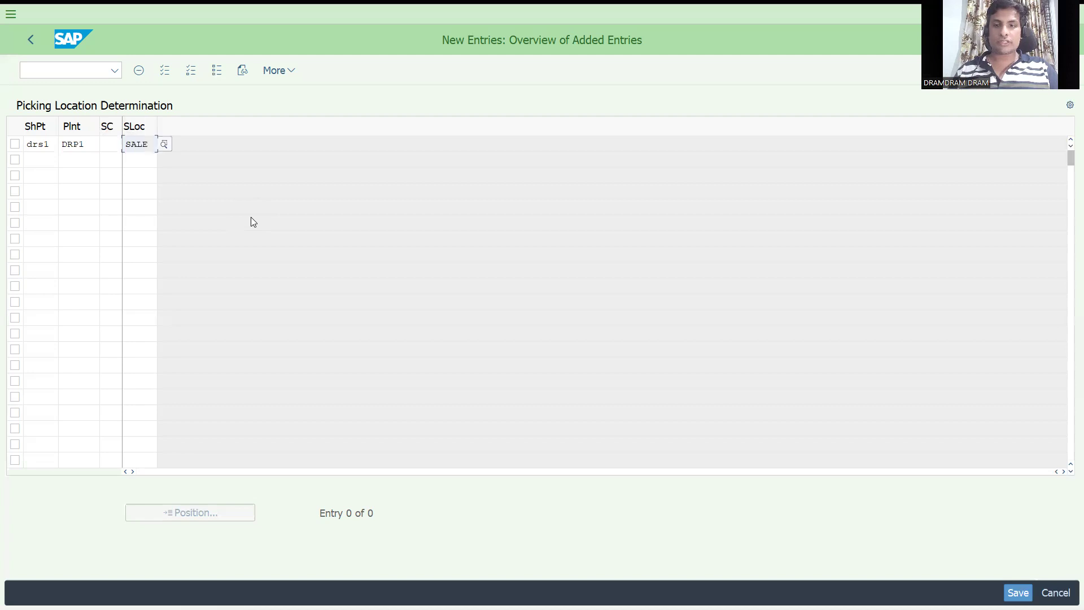
key(Return)
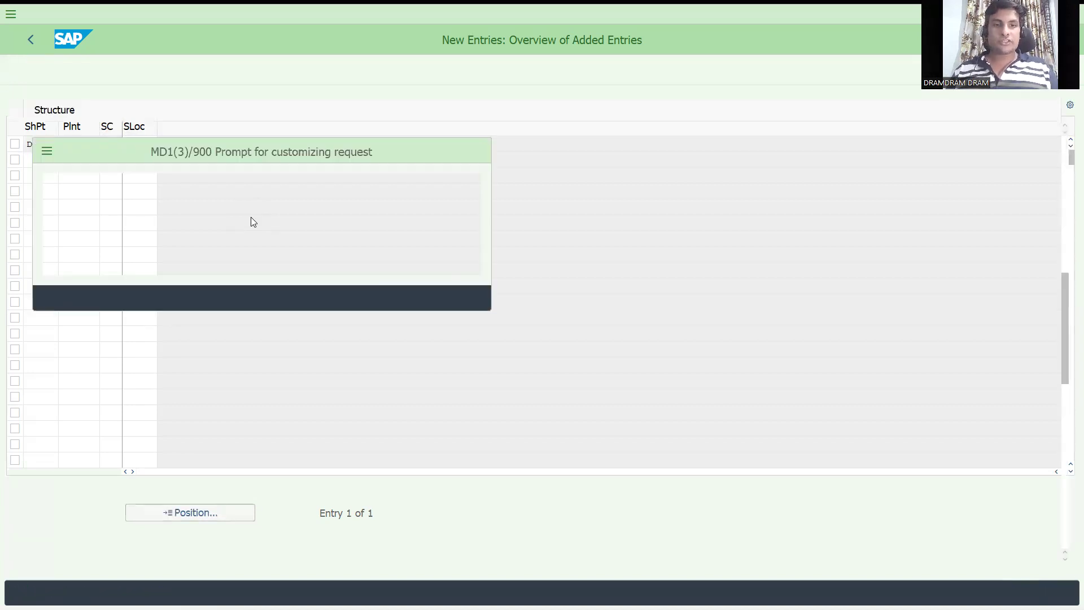
key(Return)
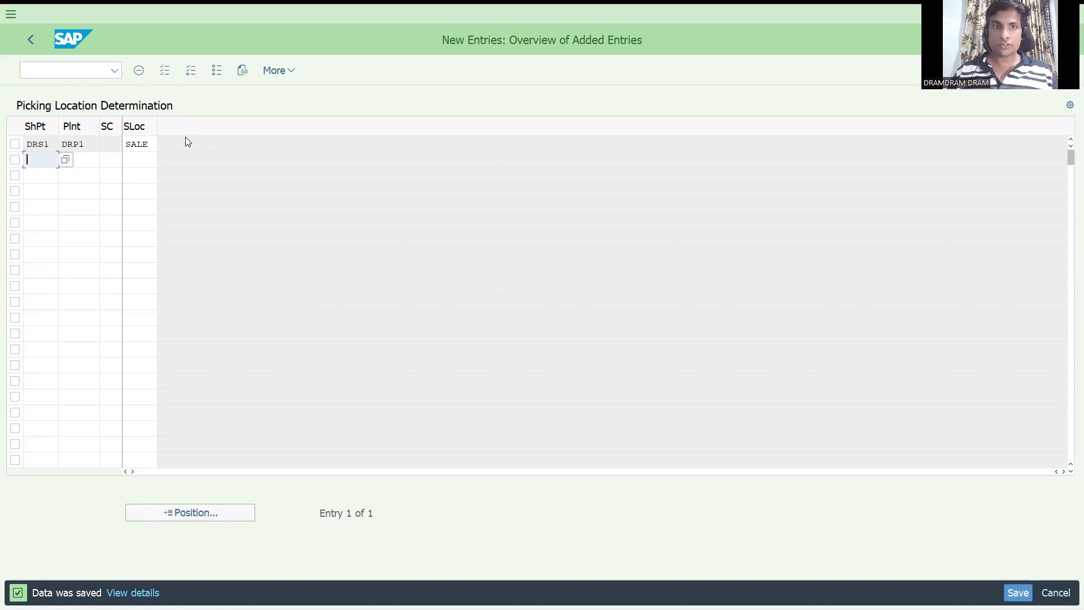
click(151, 145)
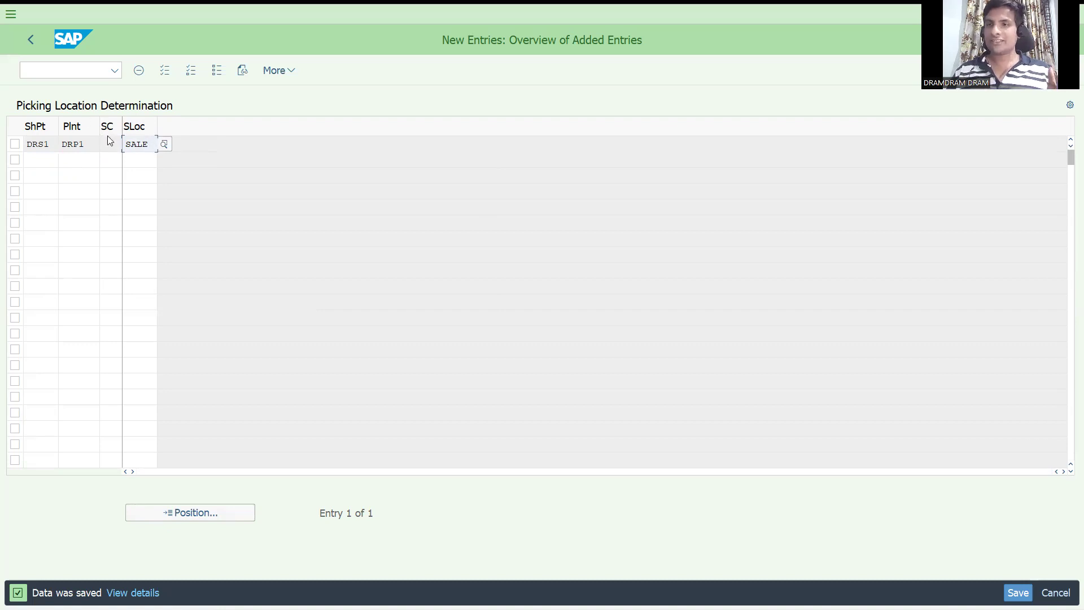
click(36, 43)
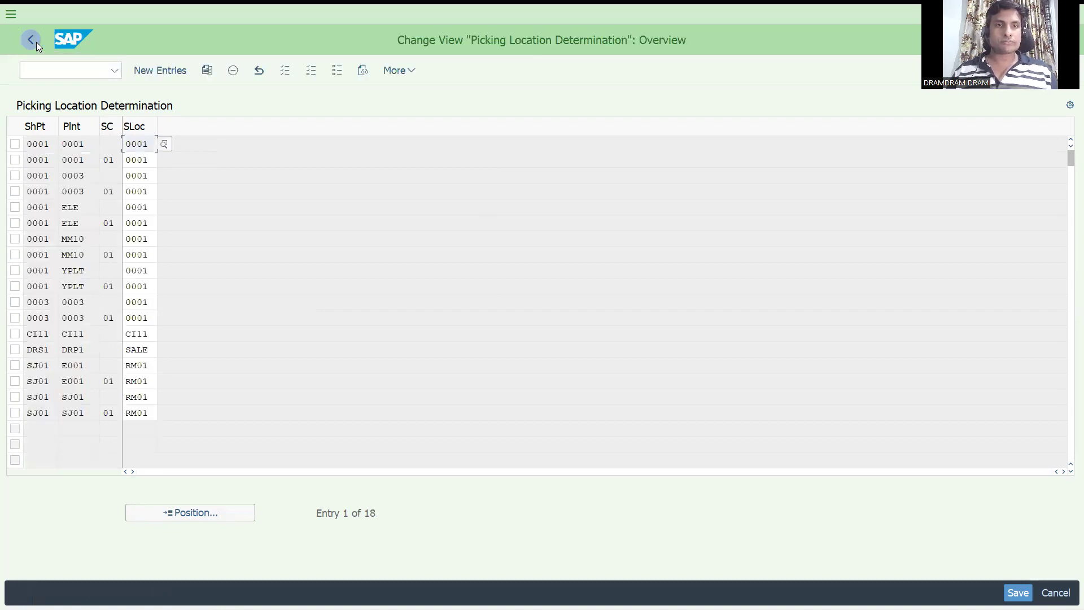
click(53, 71)
text(/n)
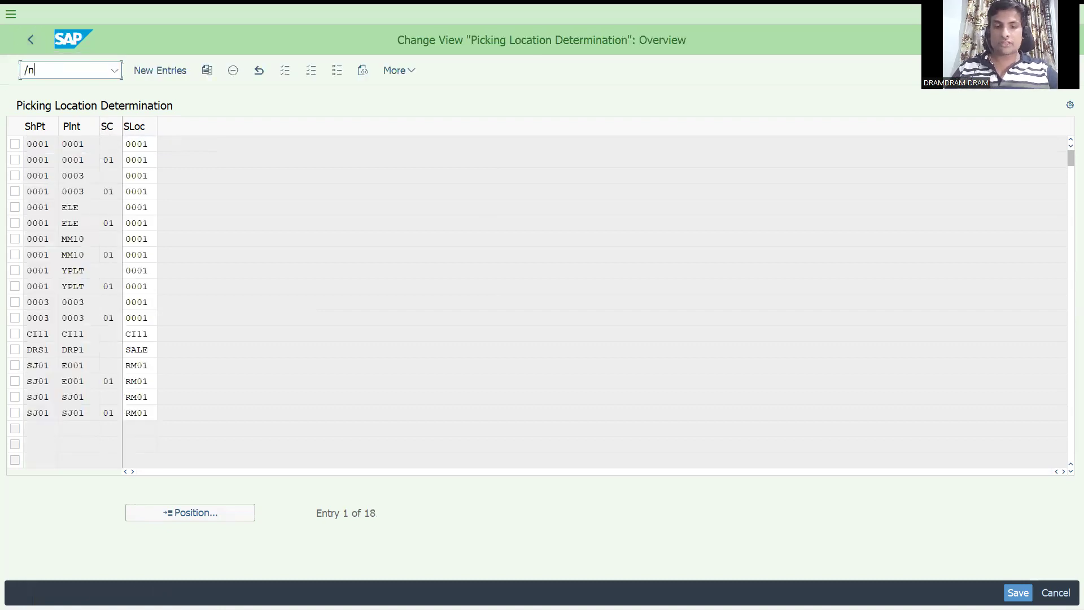
text(va01)
key(Return)
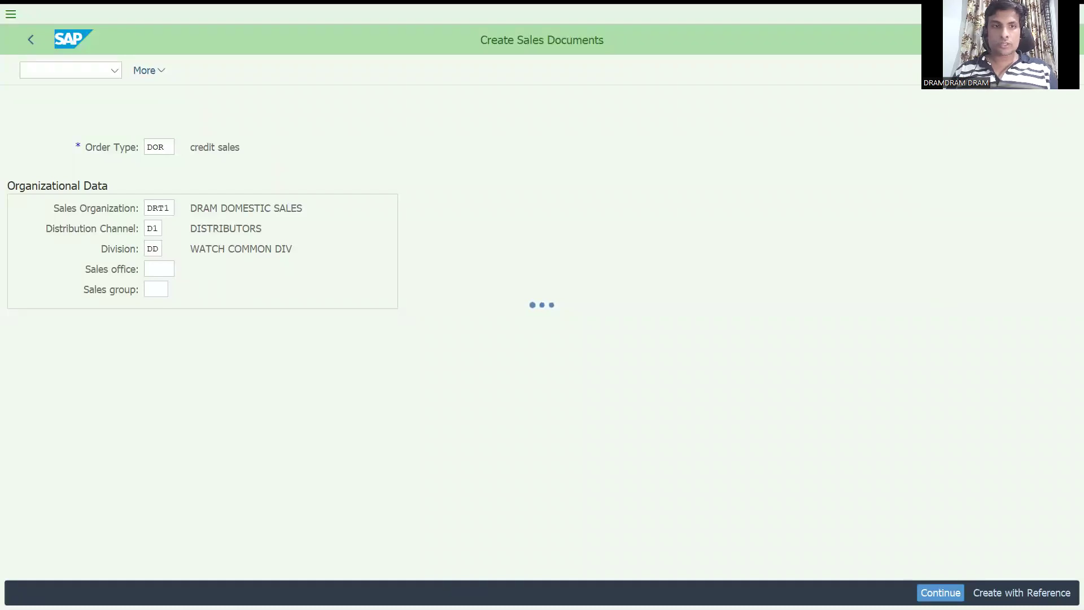
Restart outbound delivery creation in VL01N for the existing order with shipping point DRS1 and selection date 19.03.2023.
text(/nvl01n)
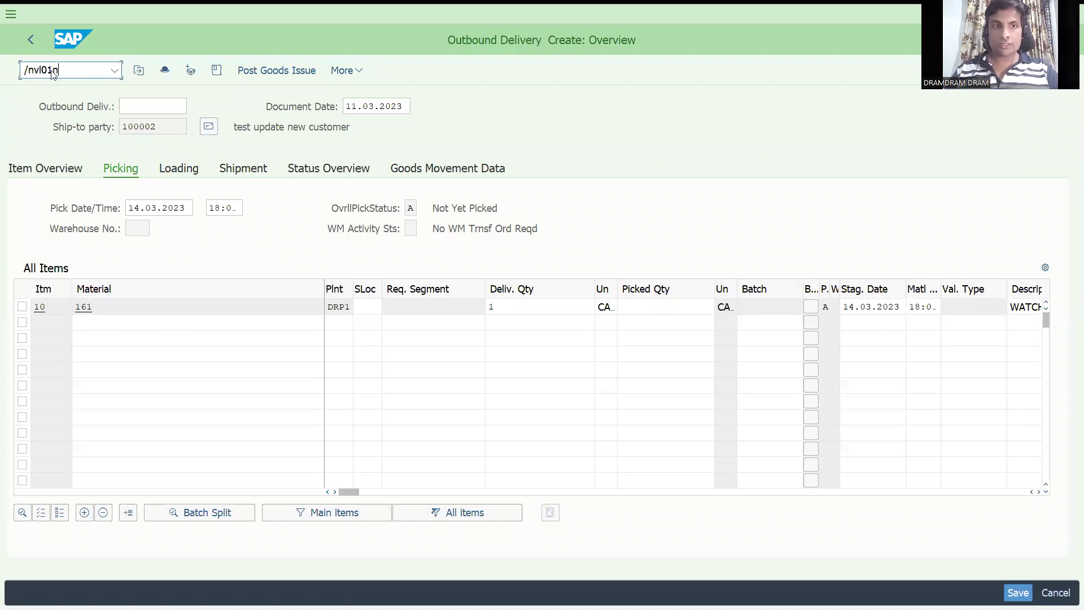
key(Return)
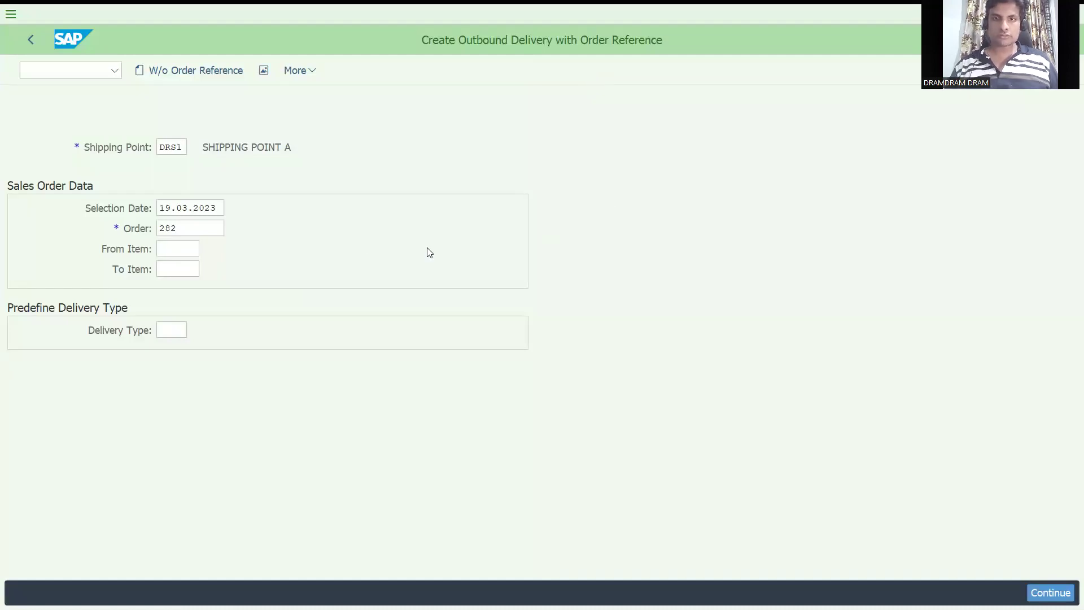
click(188, 208)
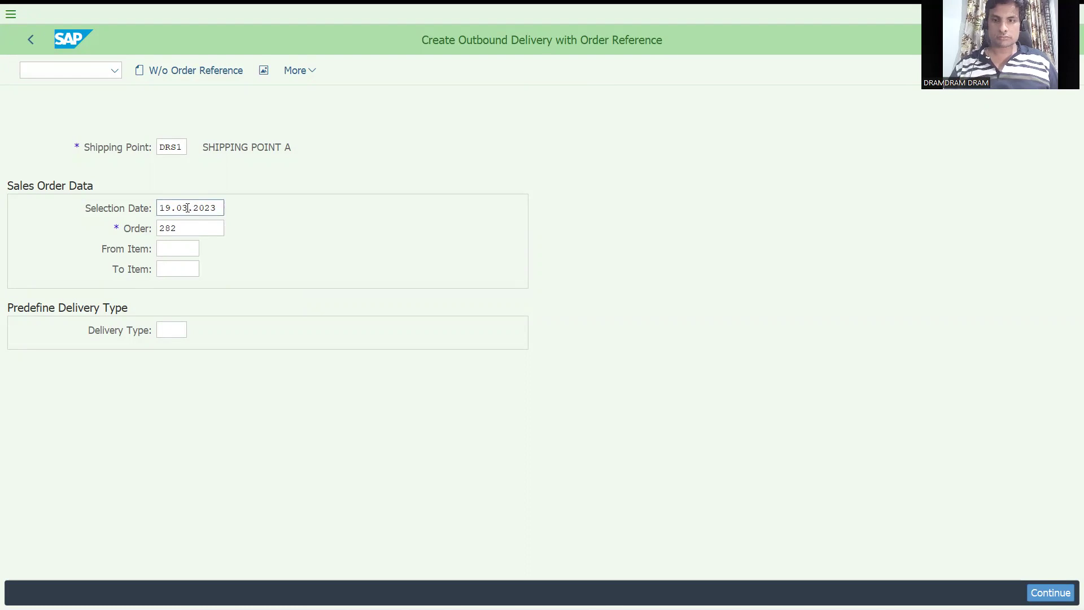
key(Return)
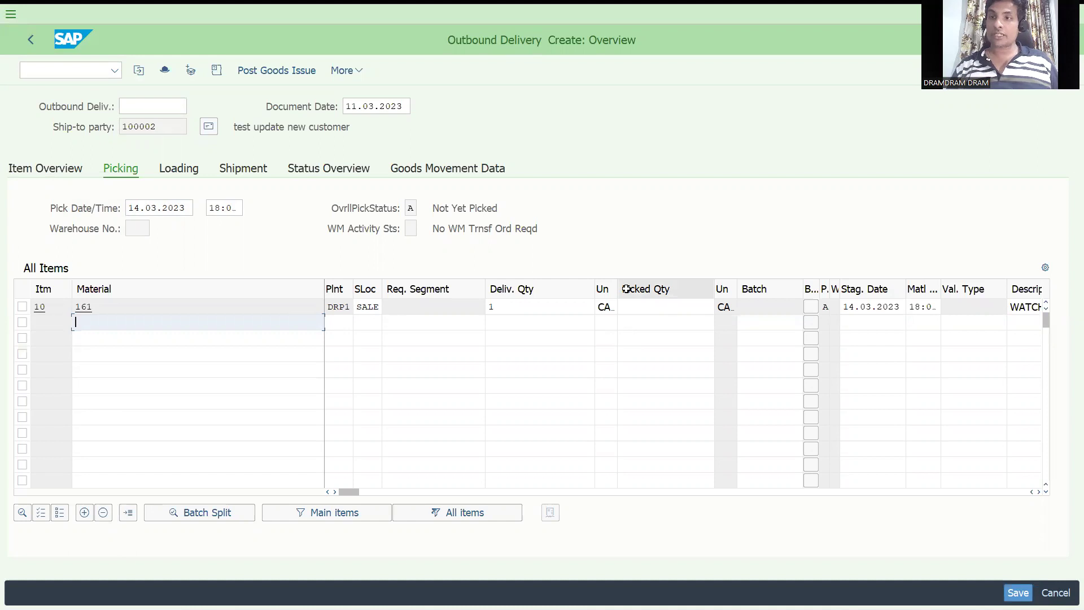
Set the picked quantity of material 161 to 1 and post the goods issue.
click(635, 308)
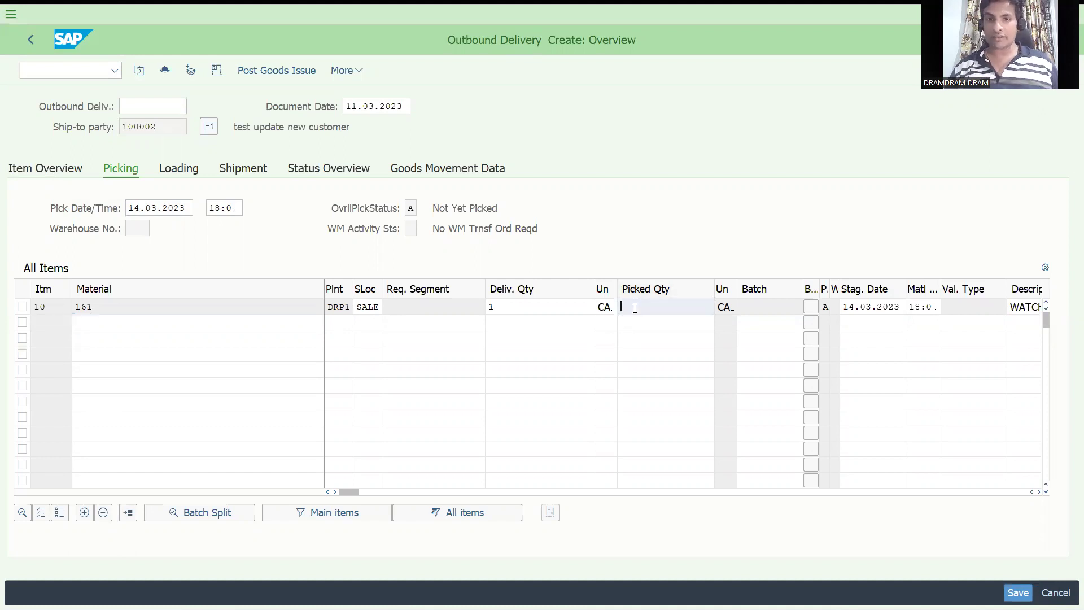
text(1)
key(Return)
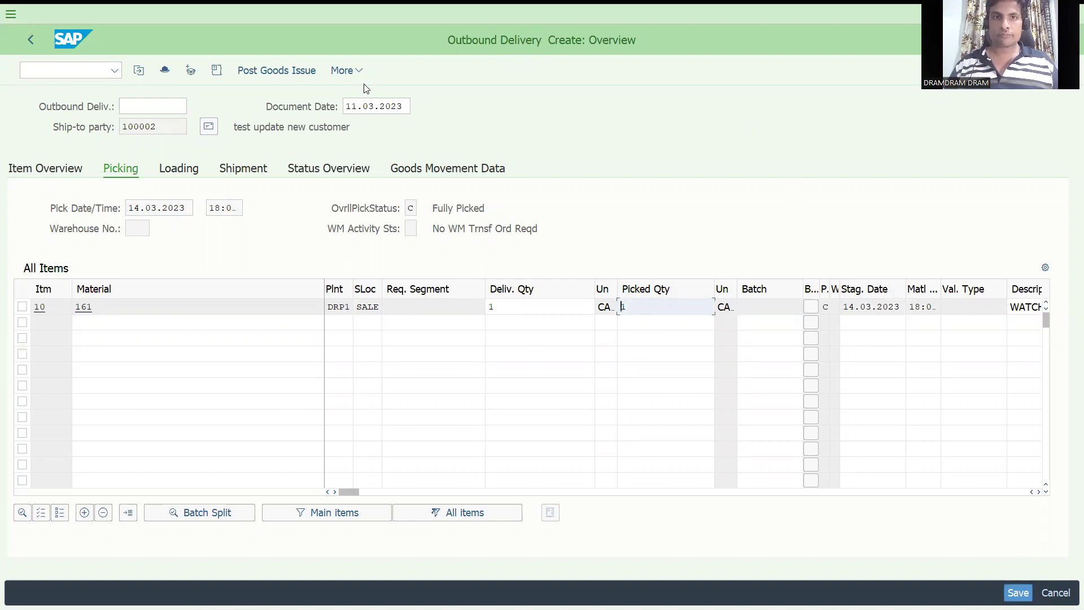
click(297, 74)
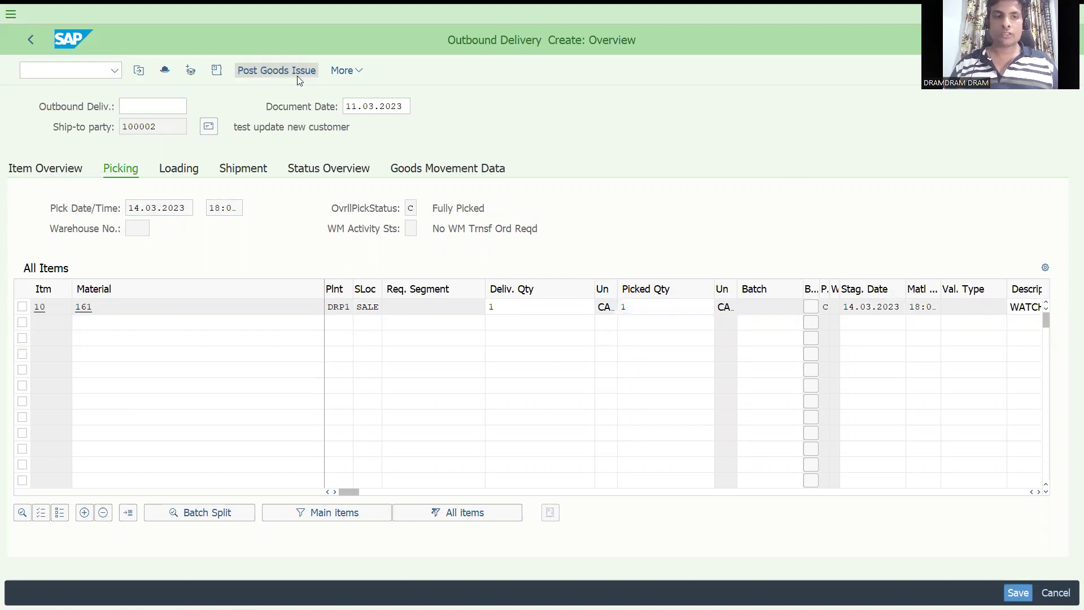
Create and save the billing document for the new outbound delivery with transaction VF01.
click(86, 73)
text(/nvf01)
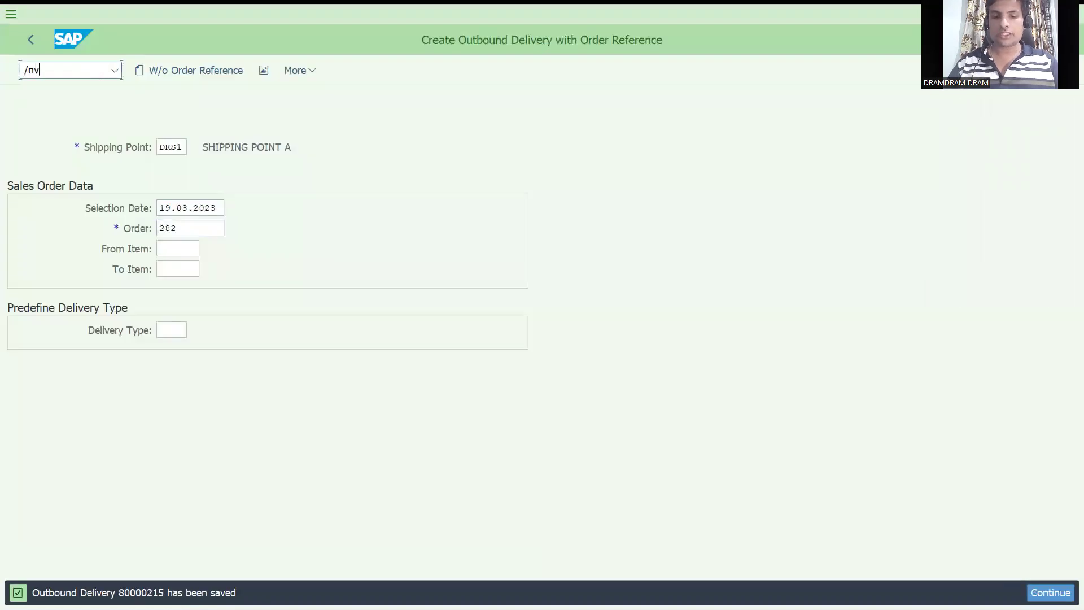
key(Return)
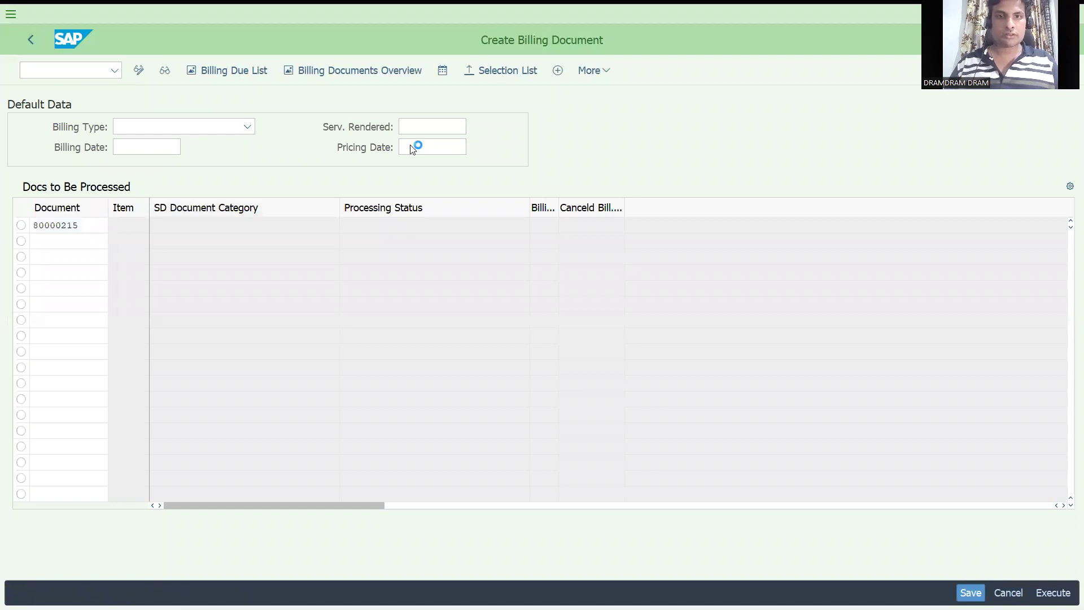
key(ctrl+s)
Start a DOR credit sales order in VA01 for DRT1, D1 and DD, and enter the sold-to party.
click(87, 70)
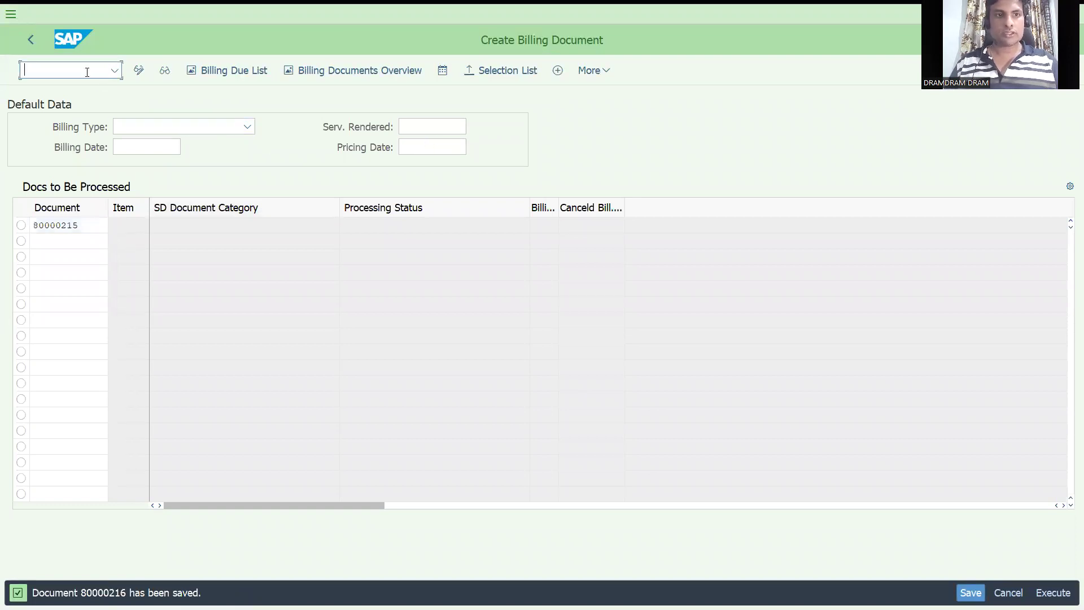
text(/n)
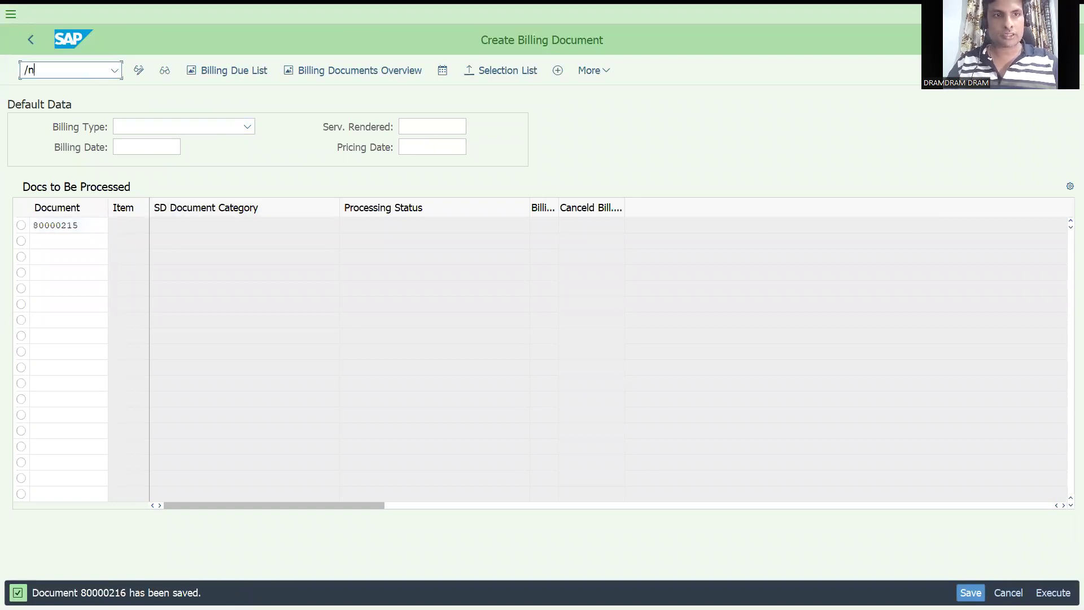
text(va01)
key(Return)
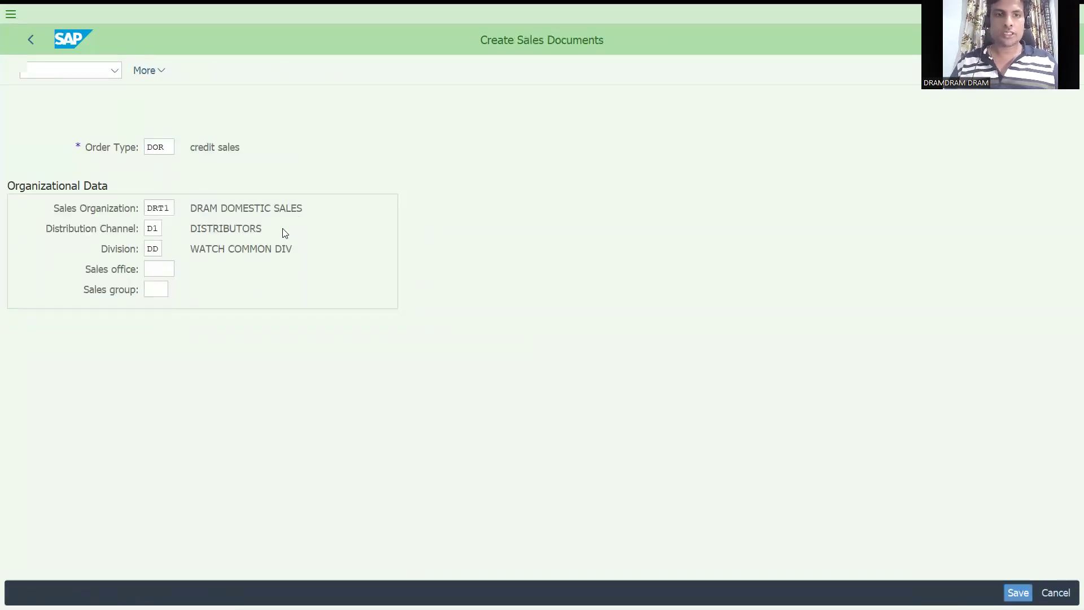
key(Down)
key(Return)
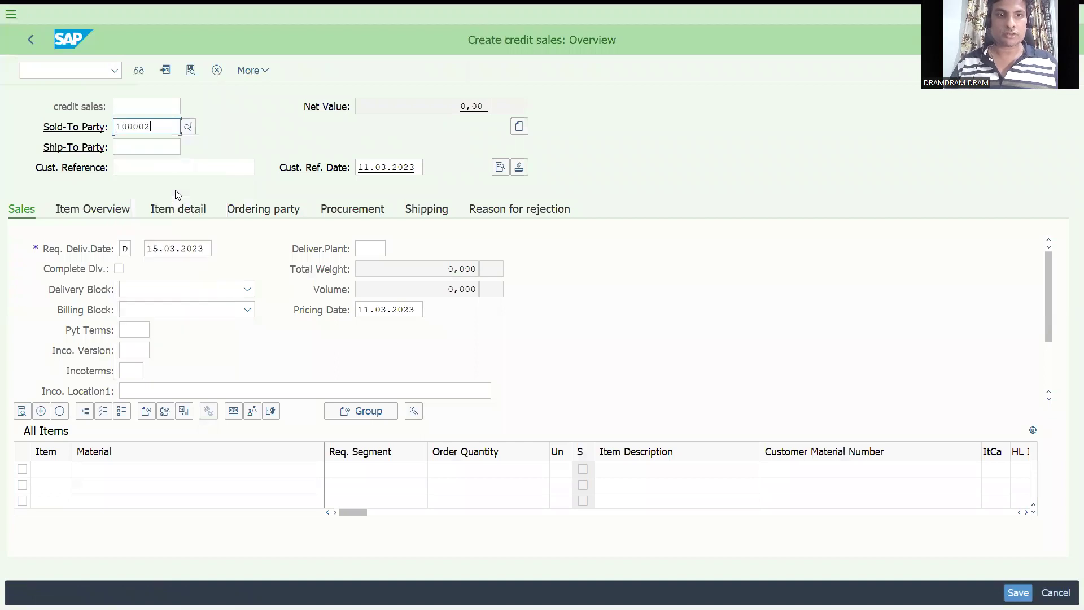
Set the order's customer reference to testautostloc and accept the header data.
key(Return)
key(Down)
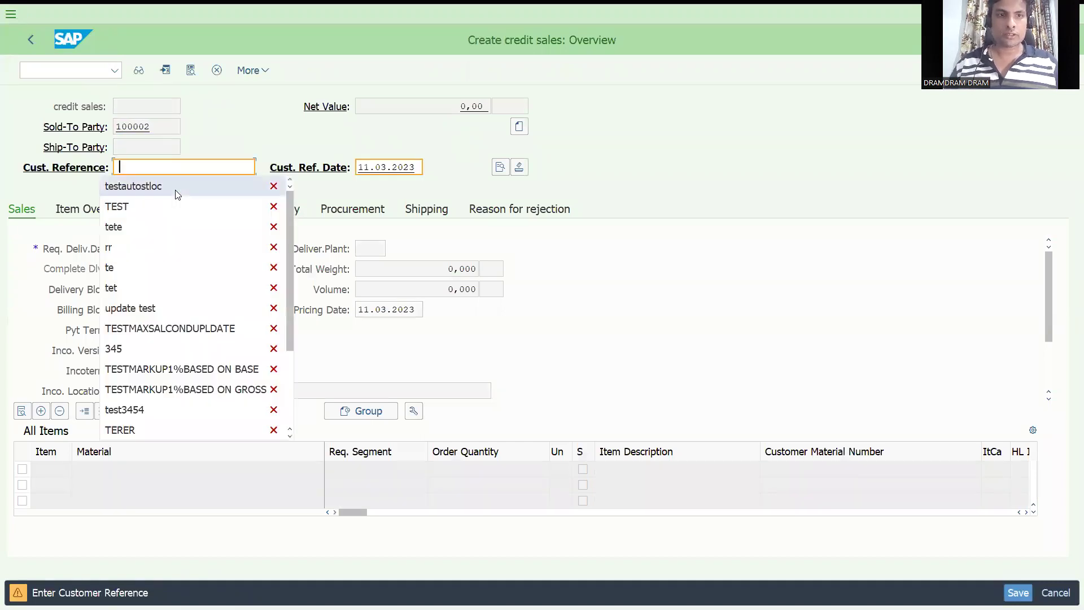
key(Return)
key(Return)
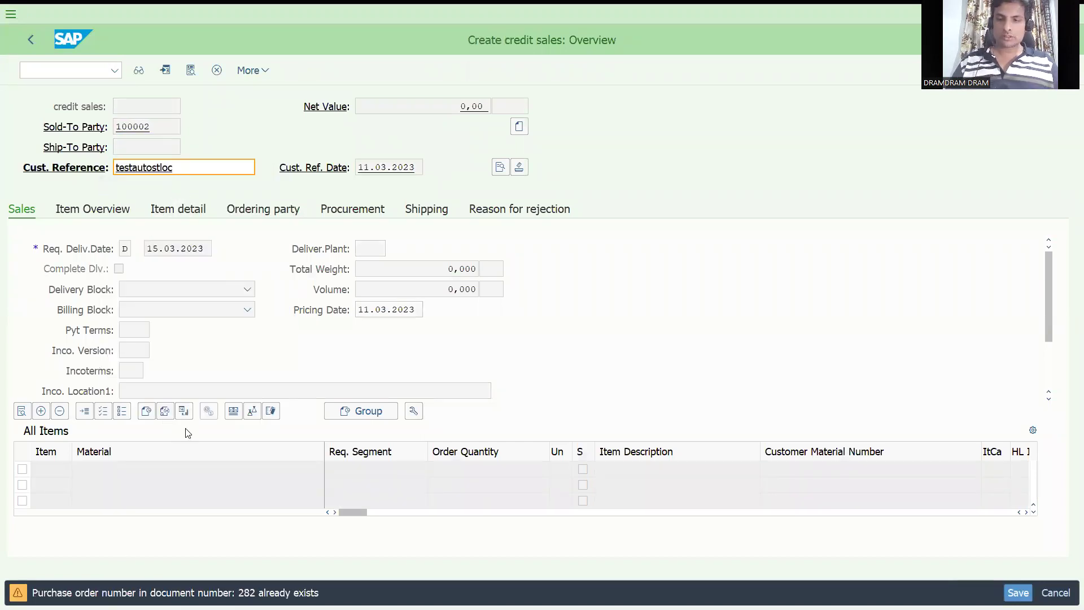
key(Return)
Add material 161 to the order with a quantity of 5.
key(Return)
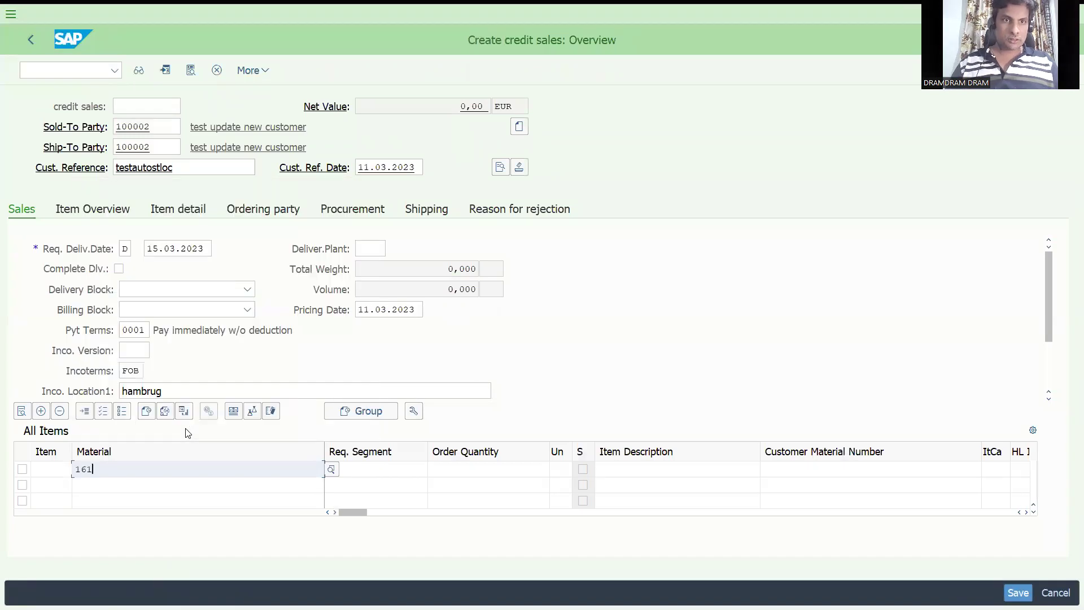
key(Tab)
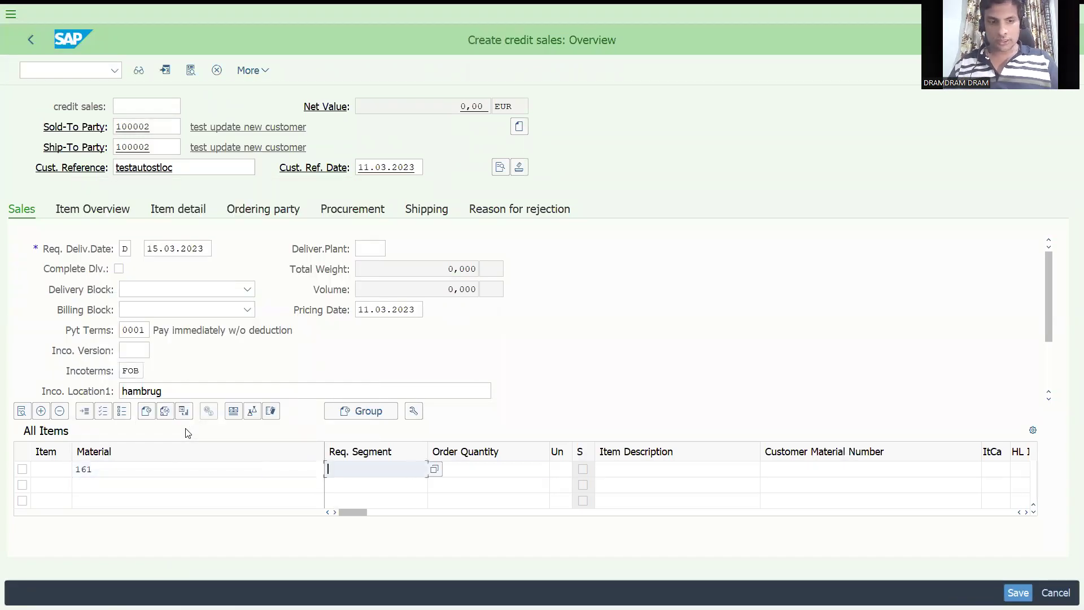
key(Tab)
text(5)
key(Return)
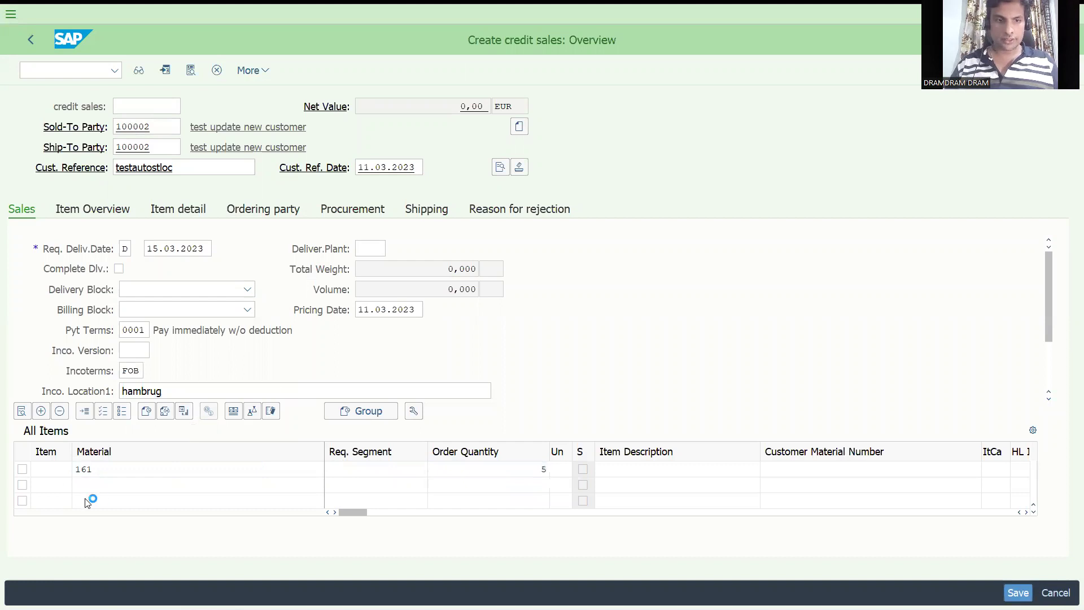
Add material 154 as a second order item with a quantity of 5.
click(107, 486)
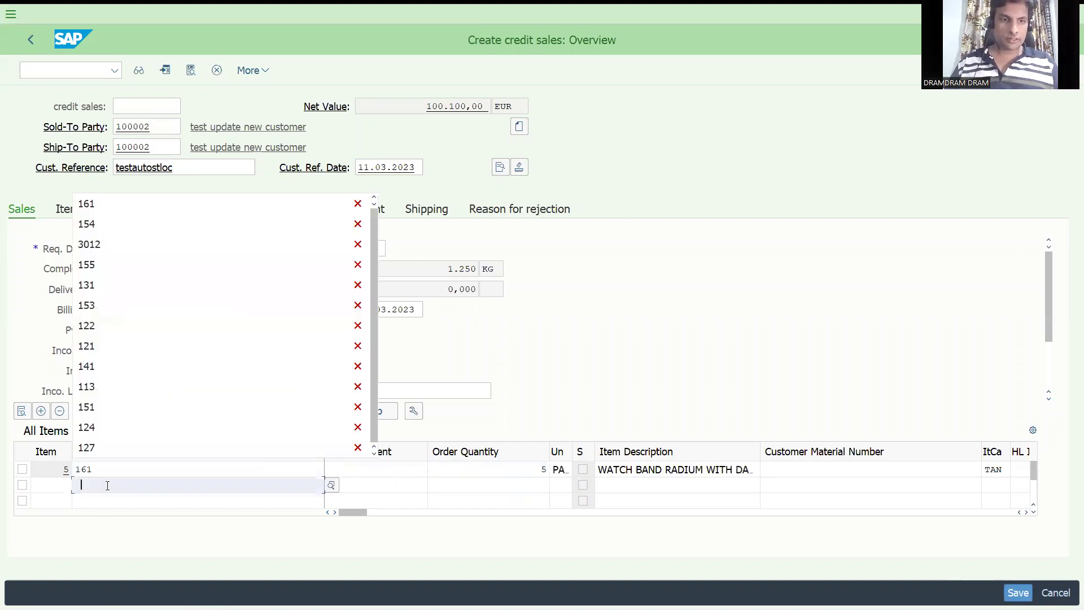
key(Down)
key(Return)
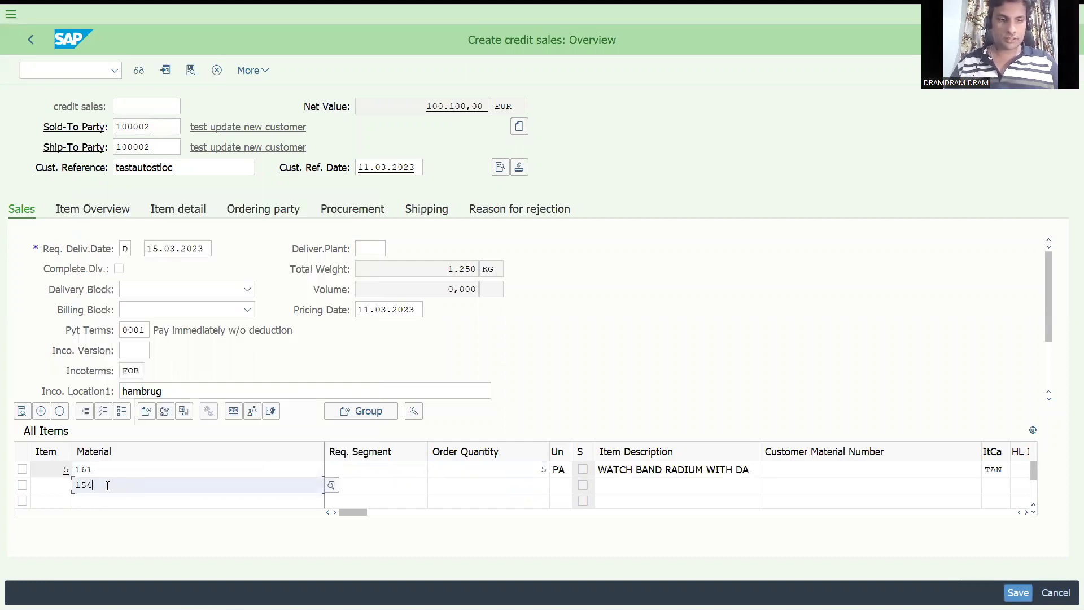
key(Tab)
key(Tab)
text(5)
key(Return)
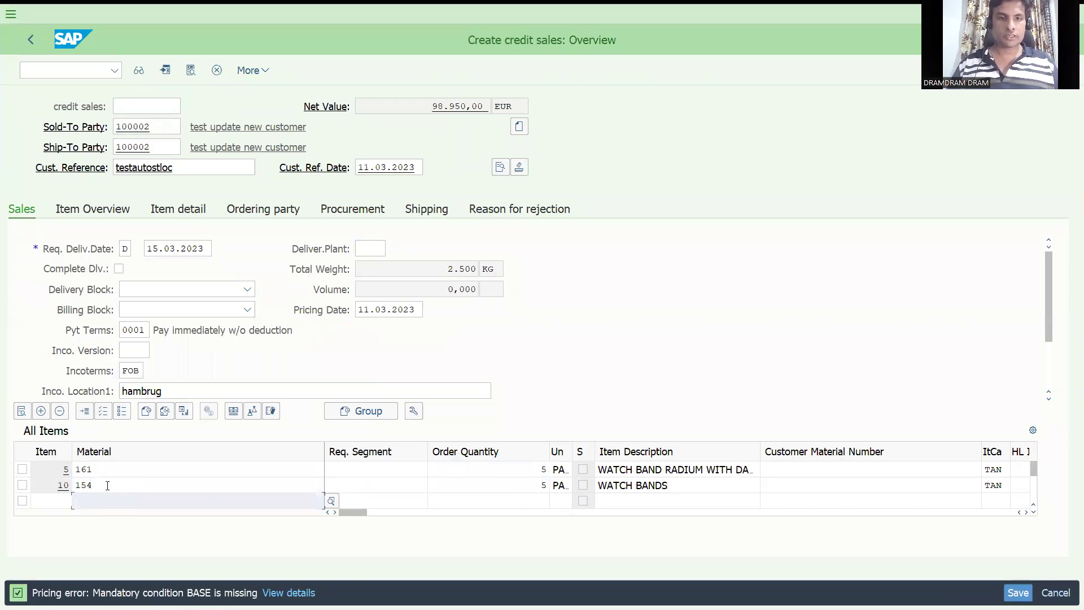
Add pricing condition BASE with amount 200 to the material 154 item, return to the order overview, and save the order.
double_click(434, 487)
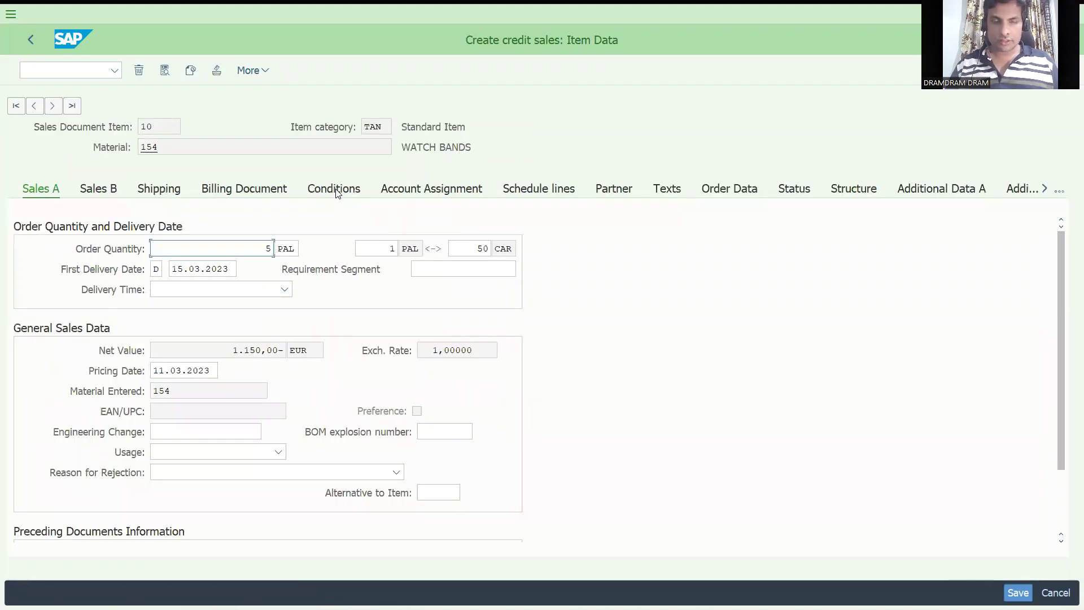
click(337, 188)
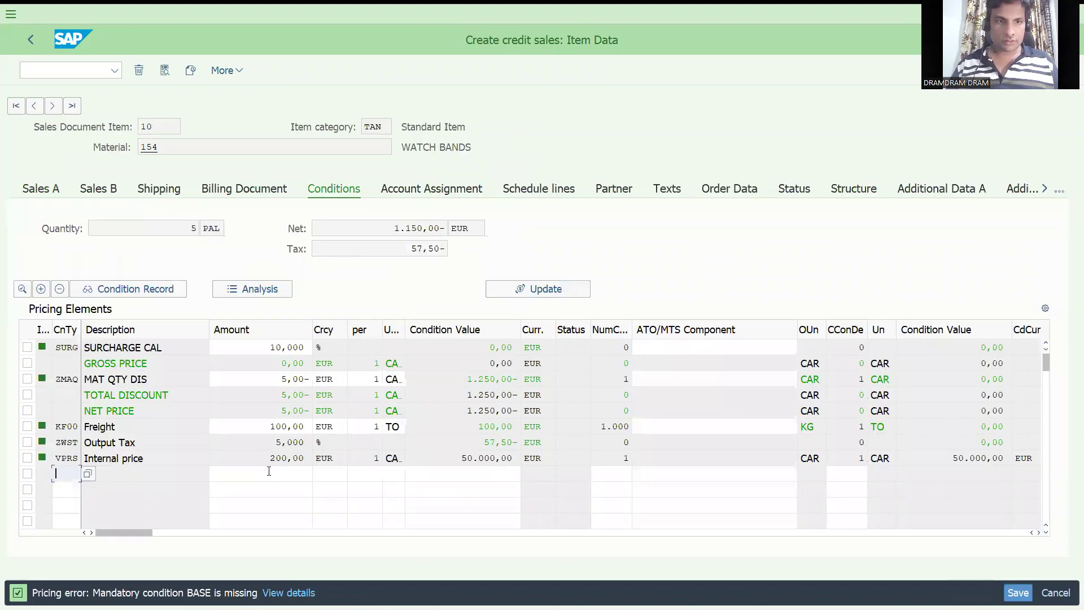
text(base)
click(269, 473)
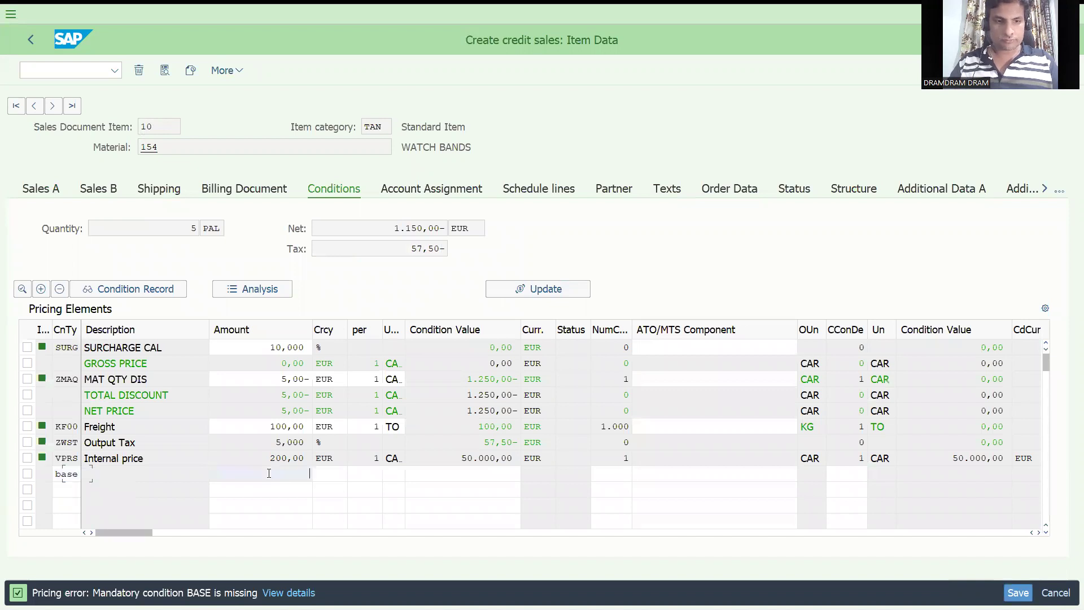
text(200)
key(Return)
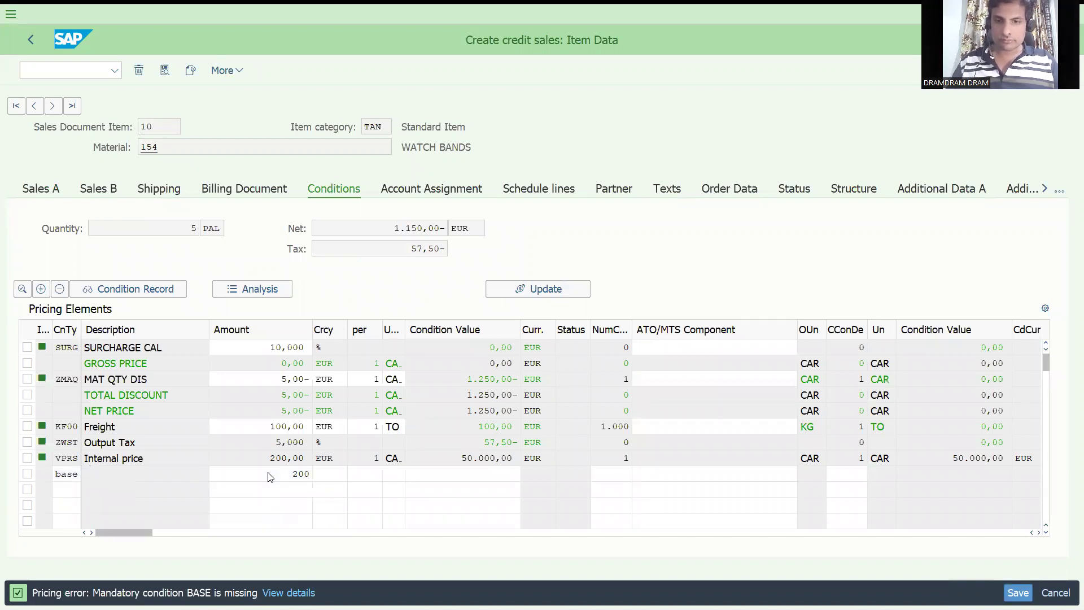
click(25, 40)
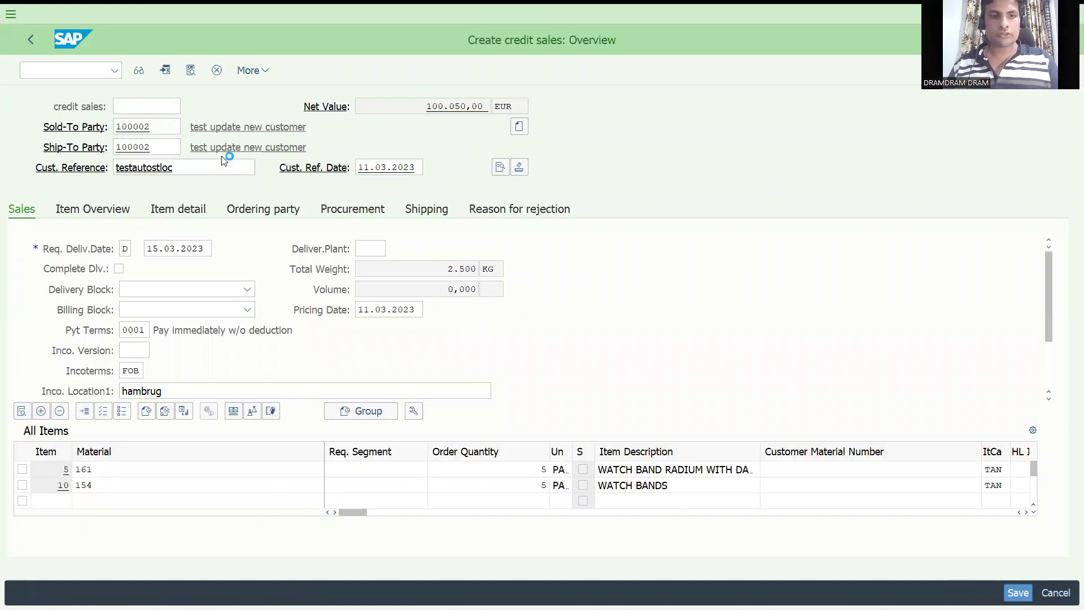
Start an outbound delivery in VL01N for the newly saved sales order with shipping point DRS1 and selection date 19.03.2023.
click(84, 70)
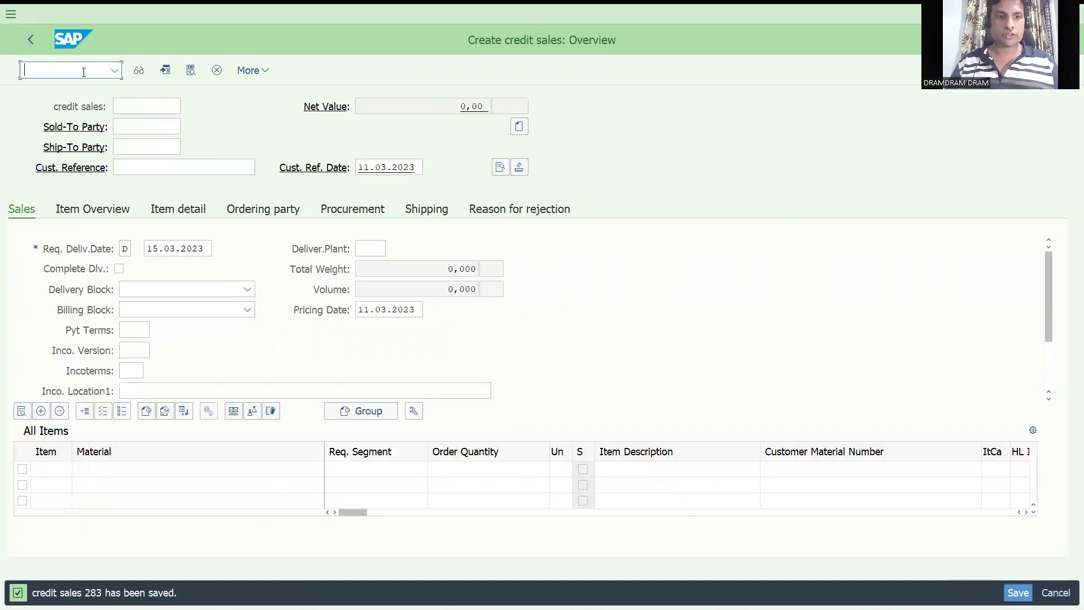
text(/nvl01n)
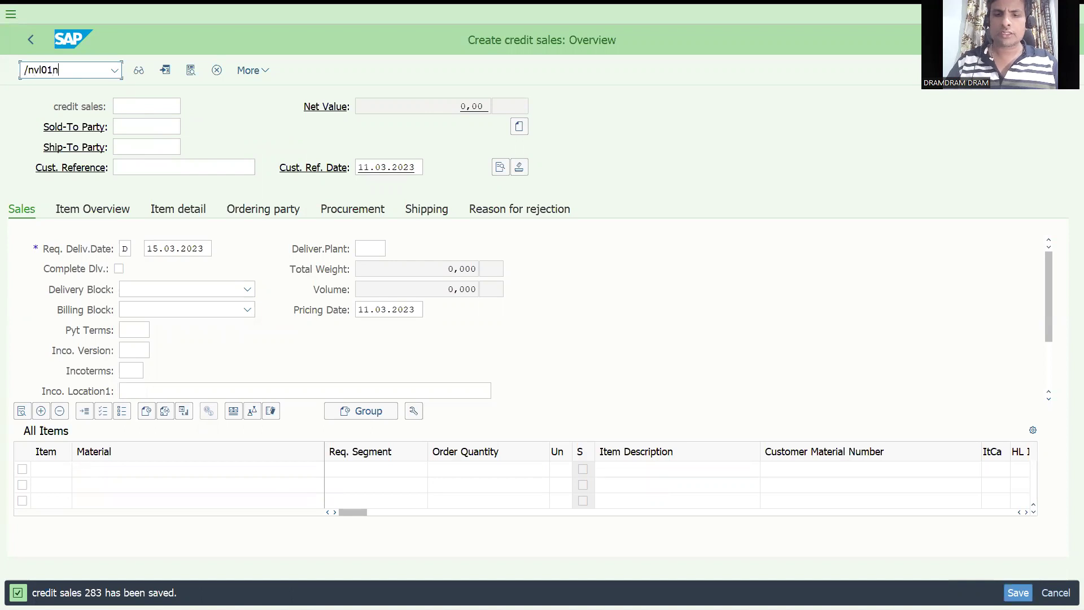
key(Return)
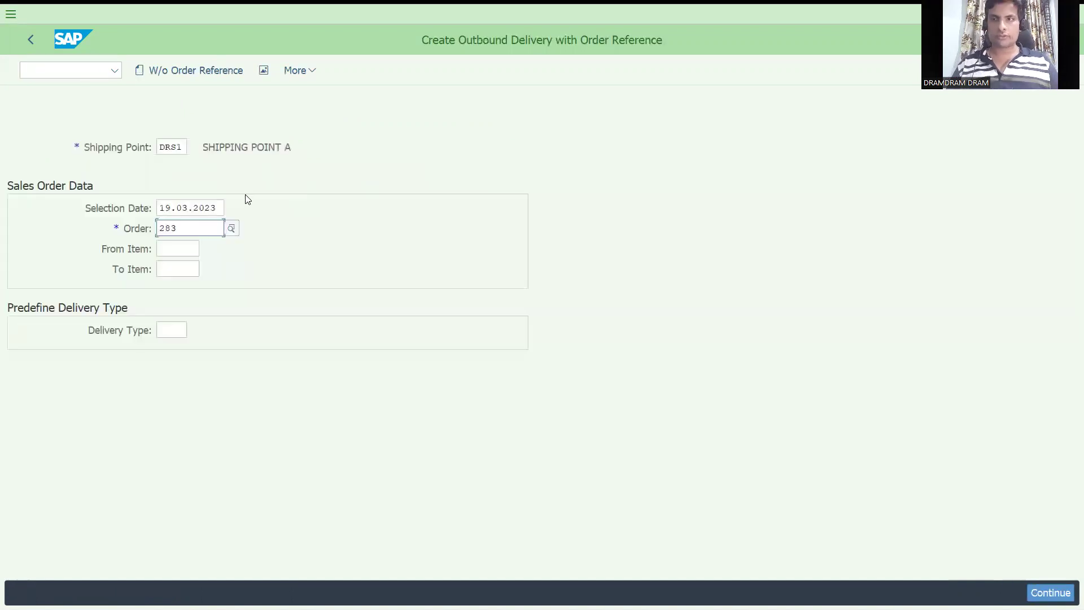
click(233, 224)
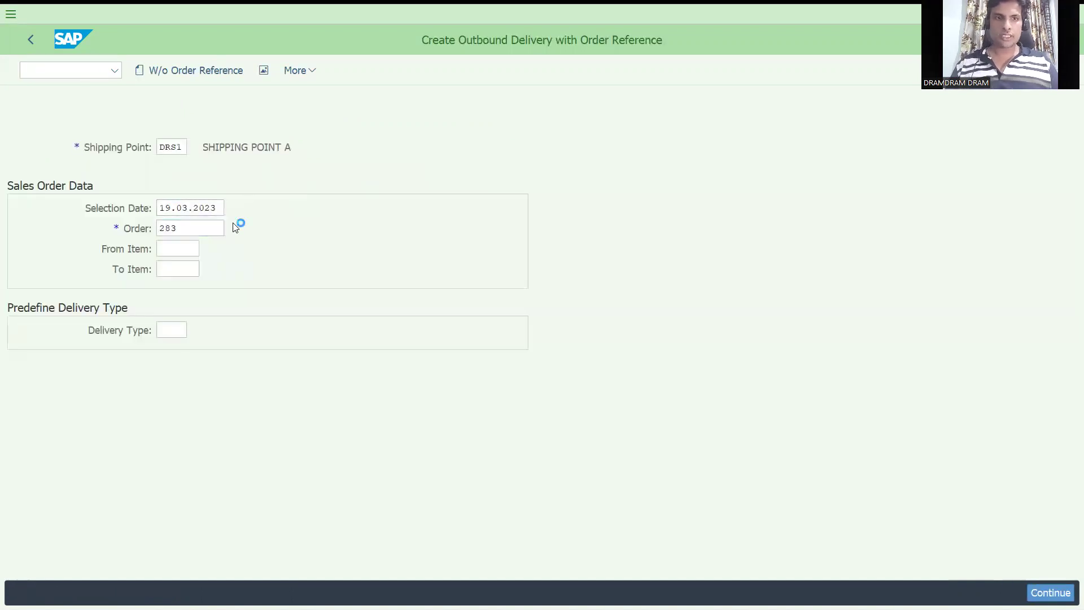